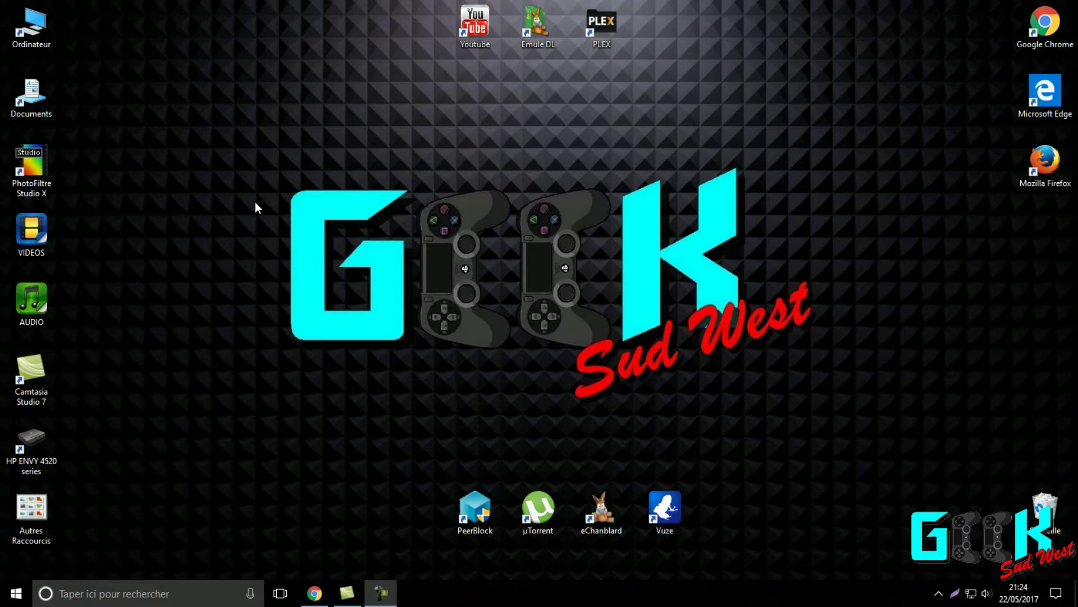
Switch to Chrome, download AVGIntenetSecurity2017+keygen(32-64bit)ByGeekSudWest.rar from dl.free.fr and show it in its folder.
left_click(315, 593)
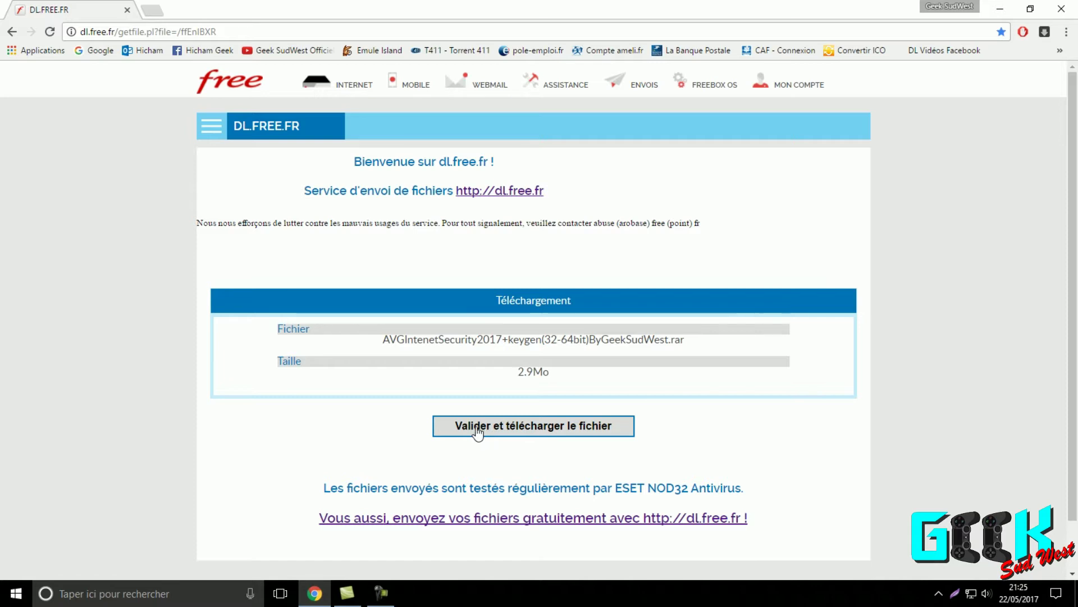
left_click(516, 433)
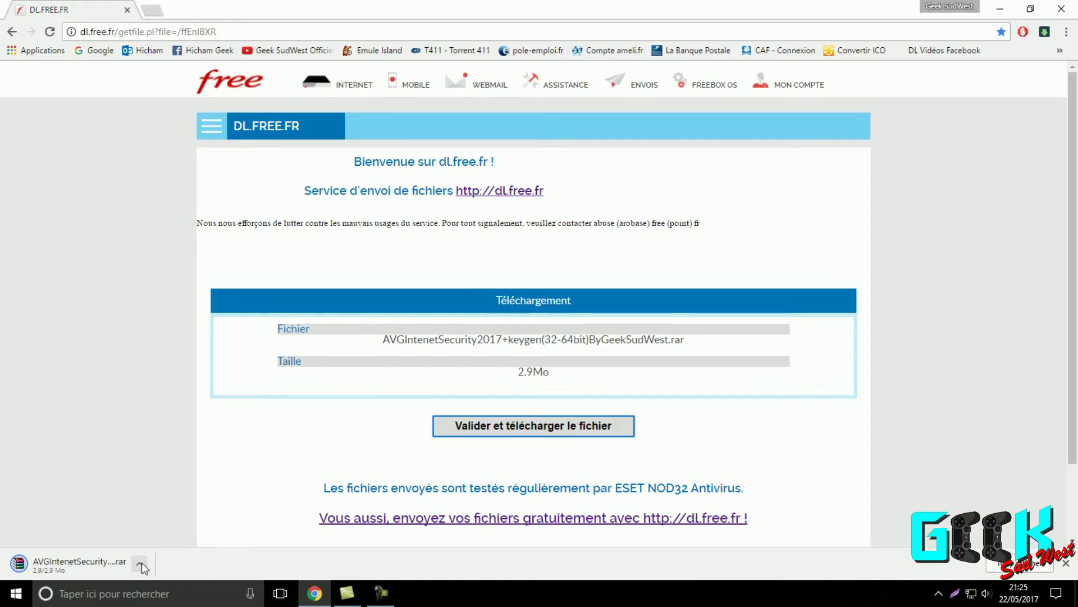
left_click(139, 563)
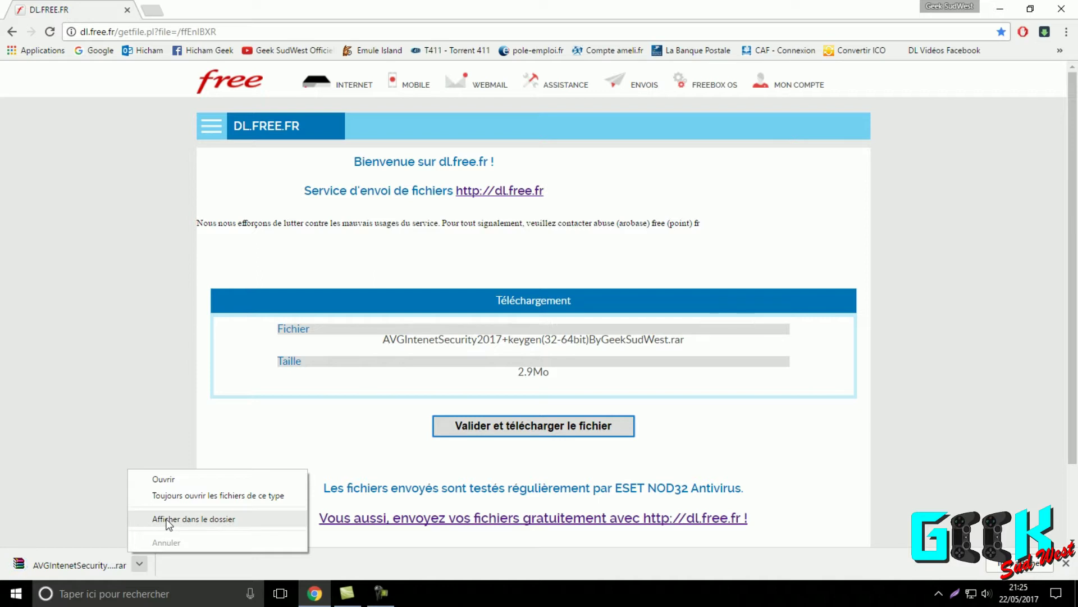
left_click(169, 520)
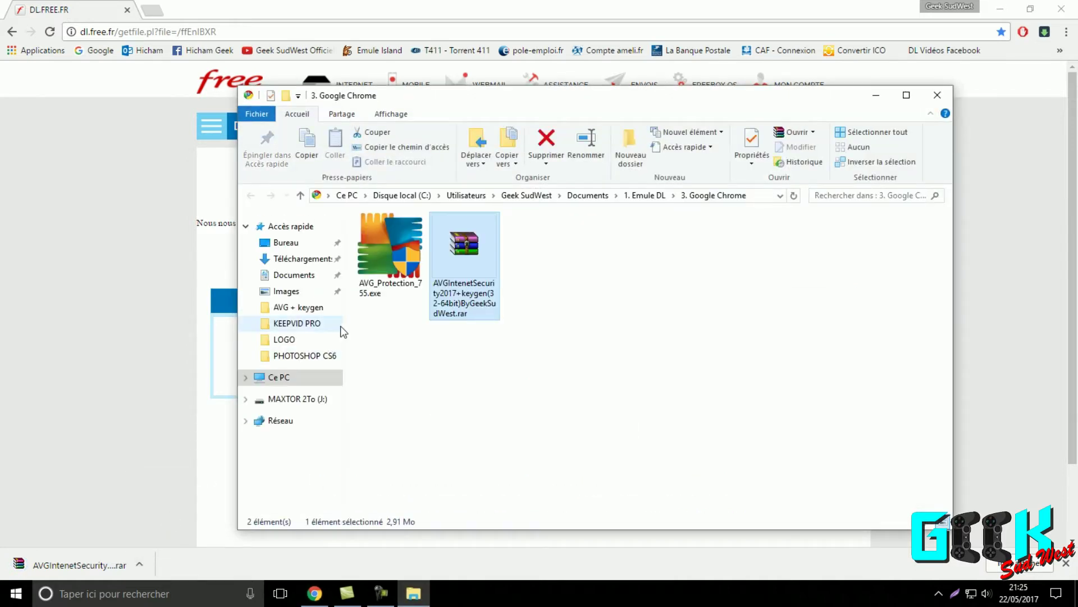
Delete AVG_Protection_755.exe from the download folder.
left_click(389, 286)
right_click(388, 285)
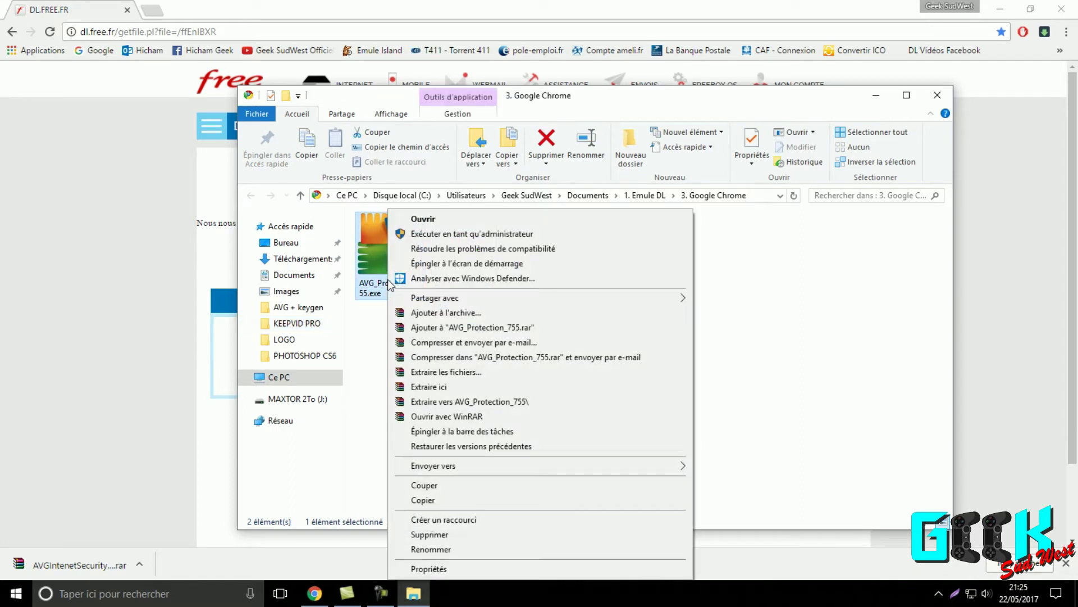
left_click(427, 534)
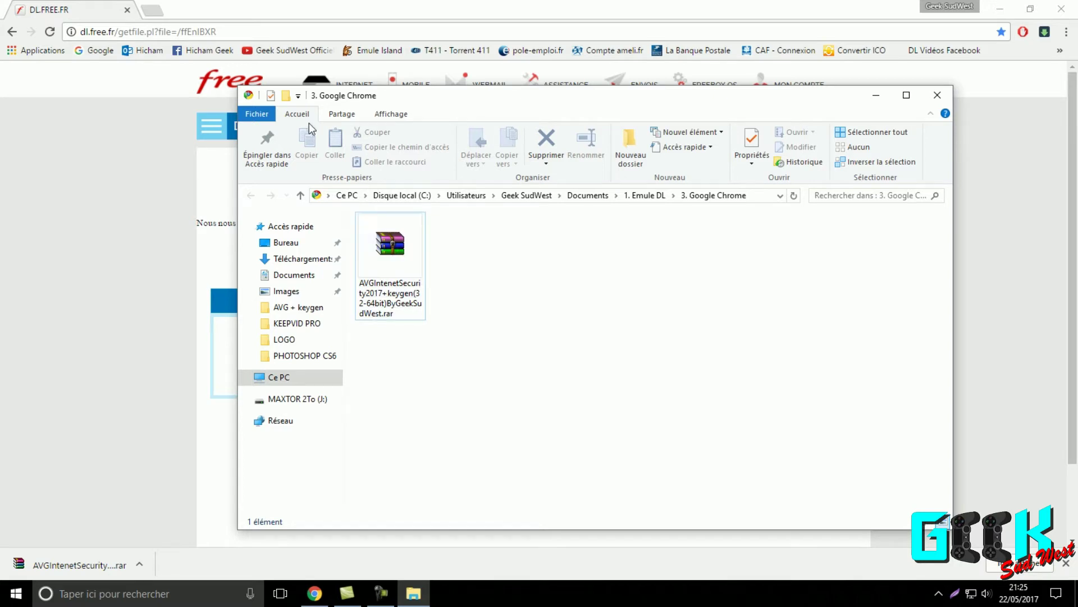
Close the browser and move the downloaded RAR archive from its folder to the desktop.
left_click(388, 248)
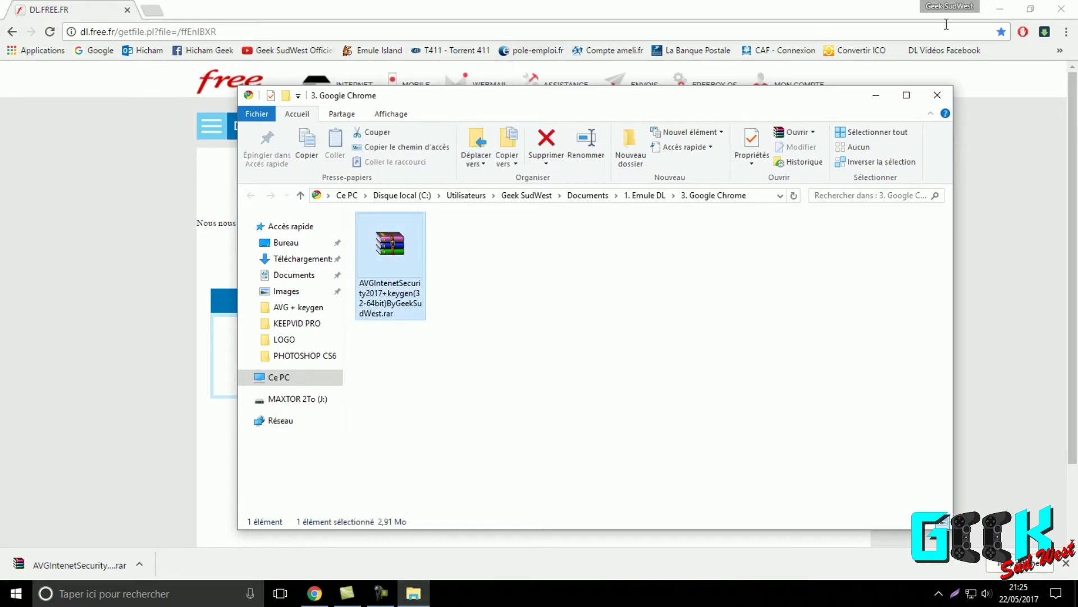
left_click(1059, 10)
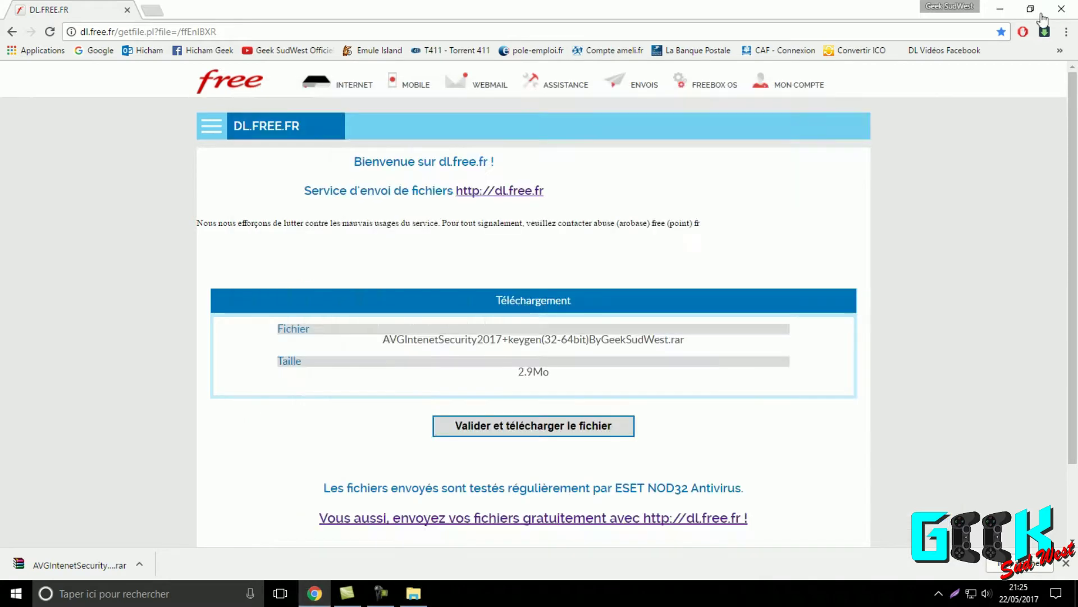
left_click_drag(391, 247, 183, 238)
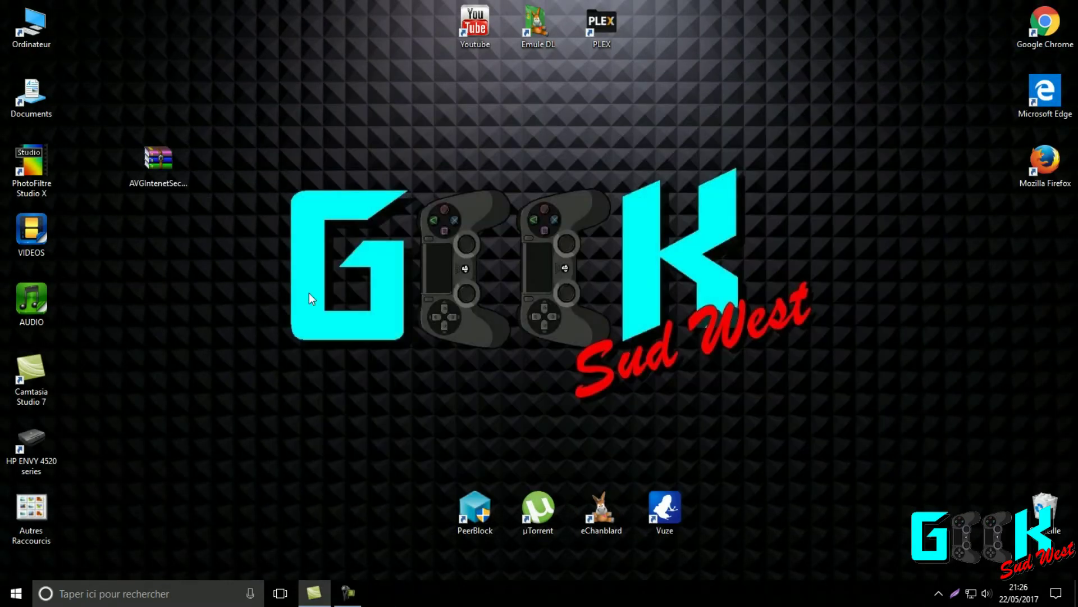
Extract the AVG Internet Security folder from the archive to the desktop and place it beside the archive.
double_click(150, 171)
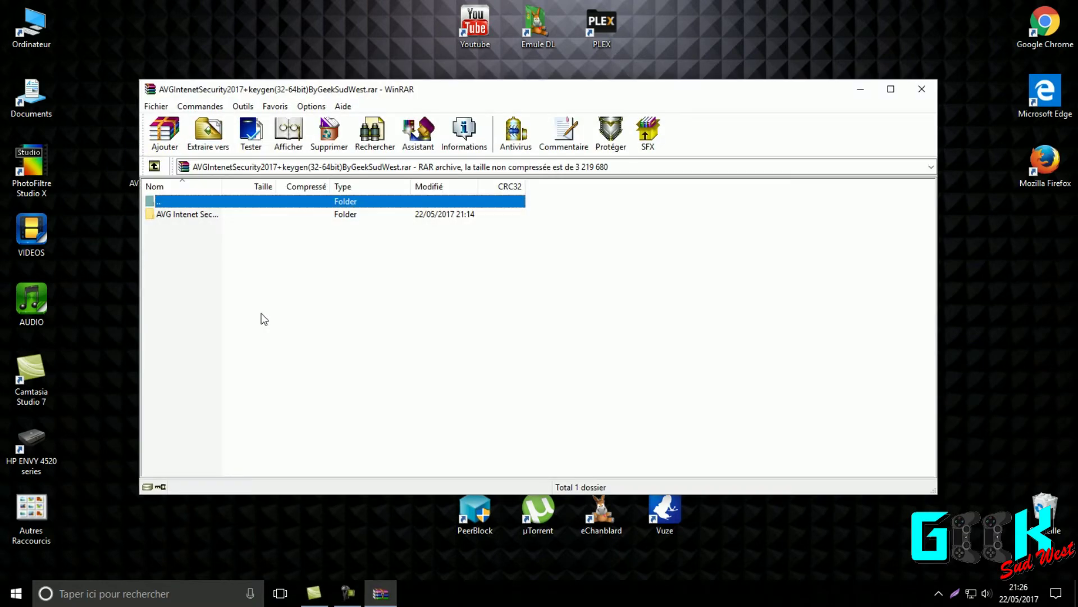
left_click_drag(152, 215, 114, 216)
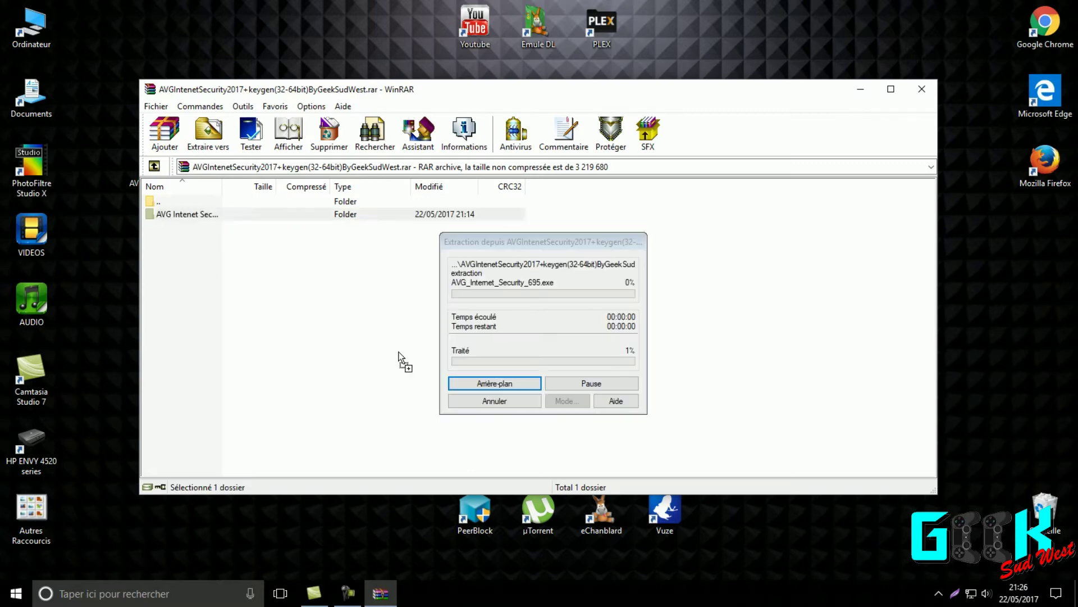
left_click(924, 93)
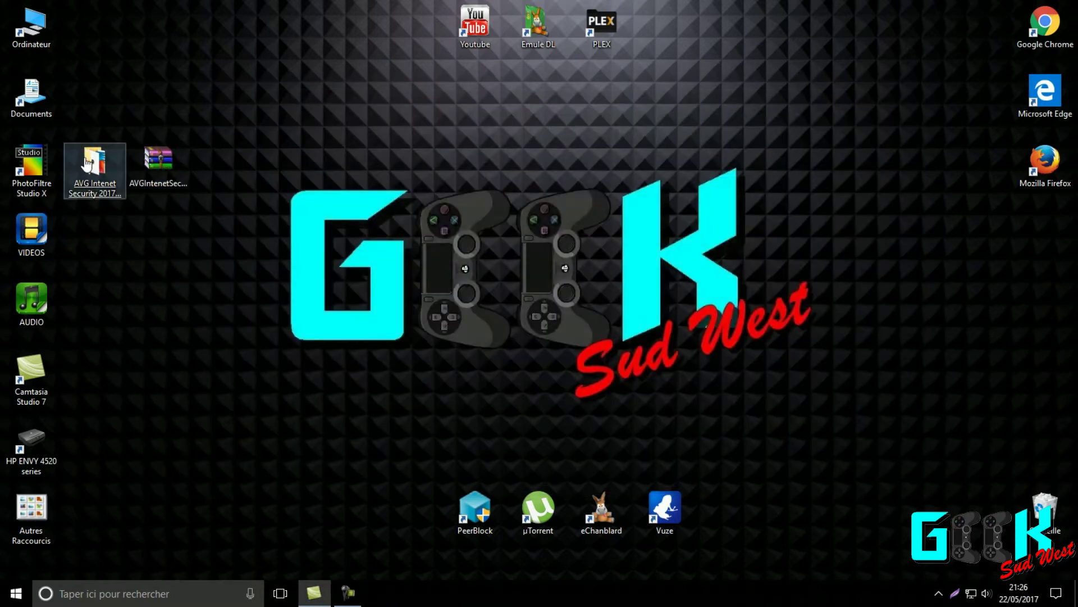
left_click_drag(93, 168, 237, 164)
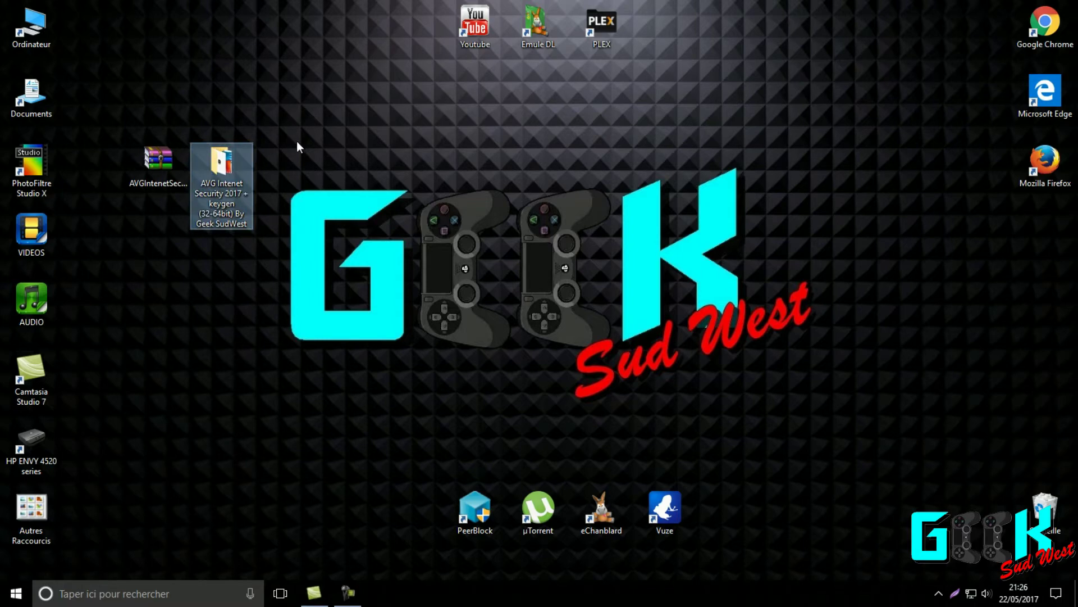
Create a text document named "serials avg" on the desktop, open it and move its window clear of the extracted folder.
right_click(436, 127)
mouse_move(611, 256)
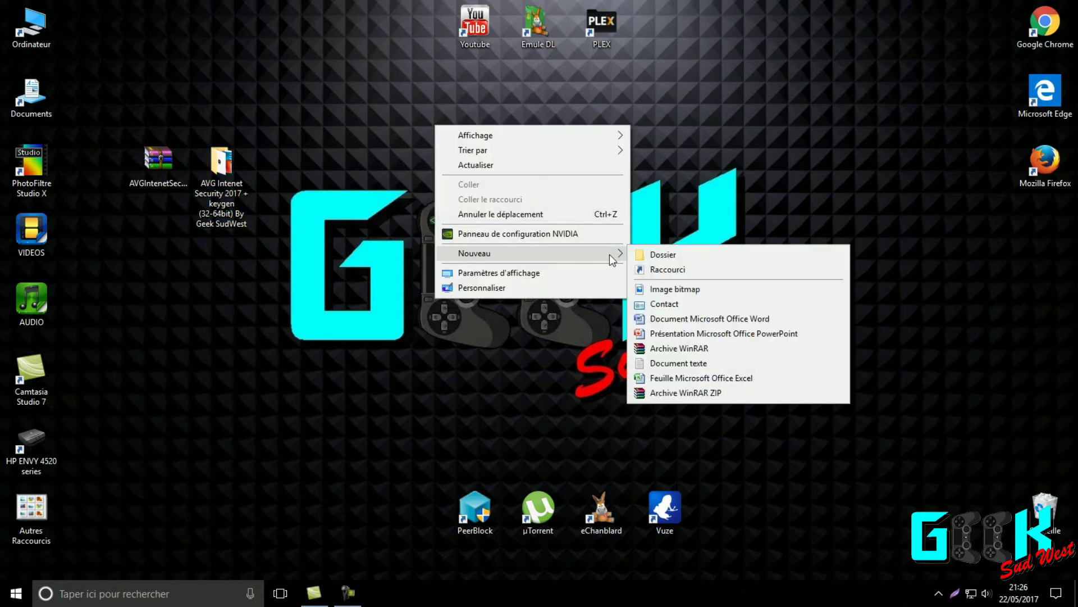
left_click(646, 363)
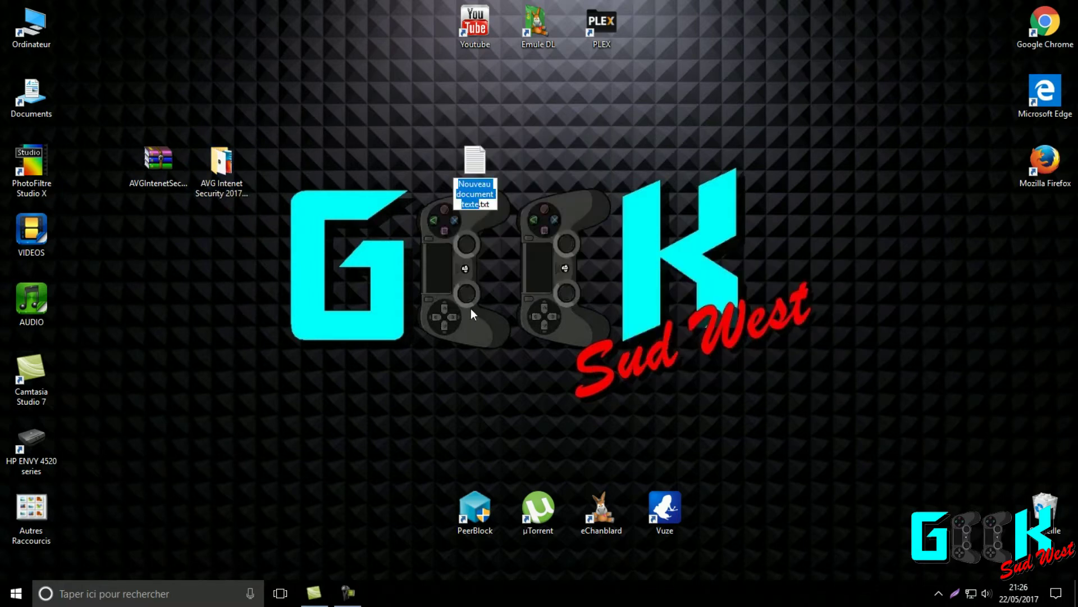
type("seria")
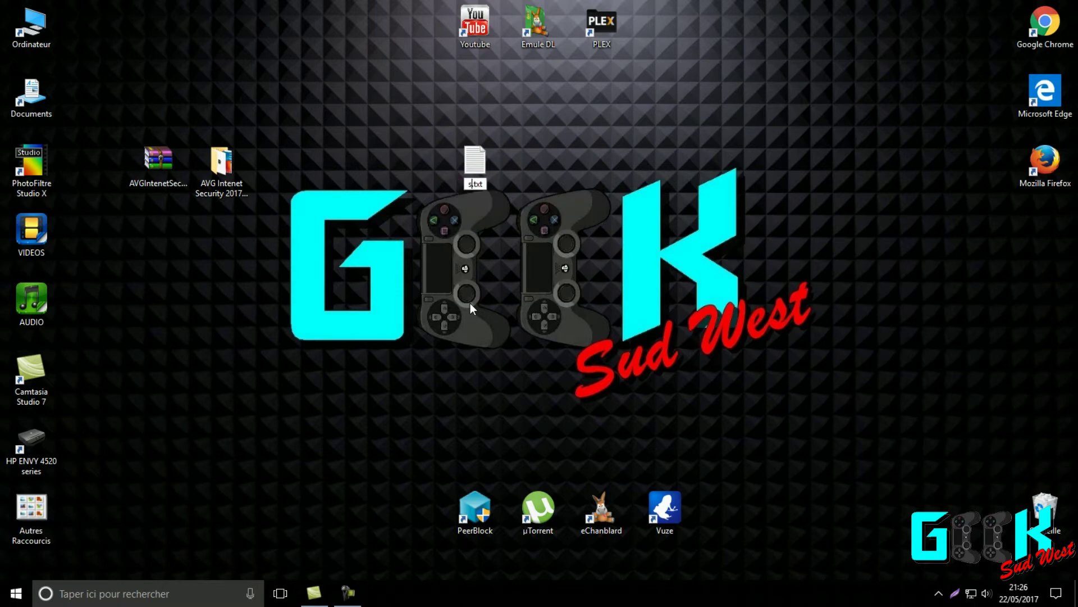
type("ls avg")
key("Return")
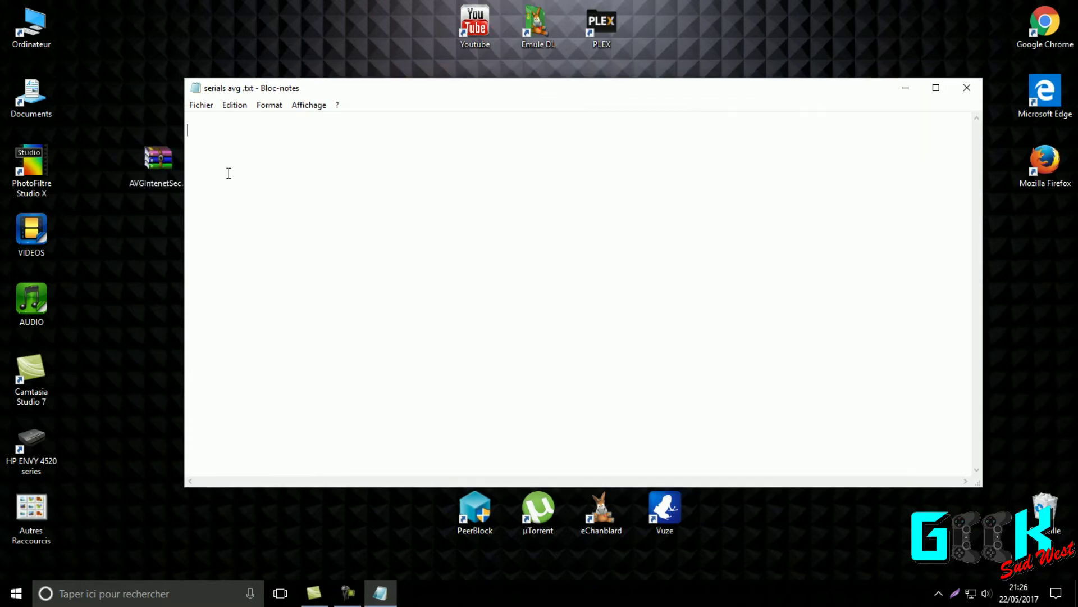
left_click_drag(364, 91, 413, 97)
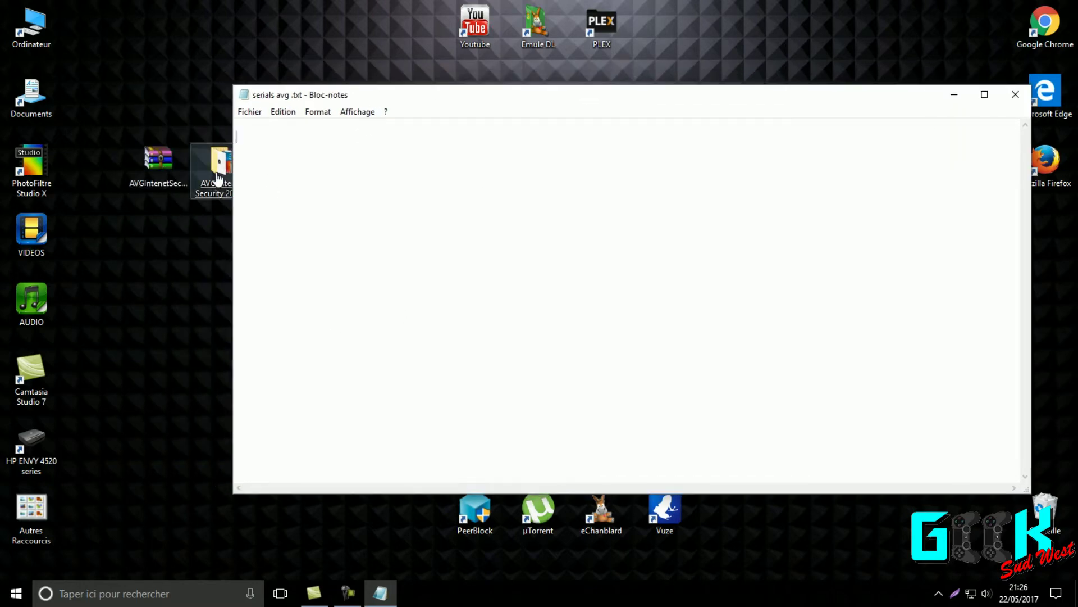
Open the extracted AVG folder and run keygen.exe.
key("Return")
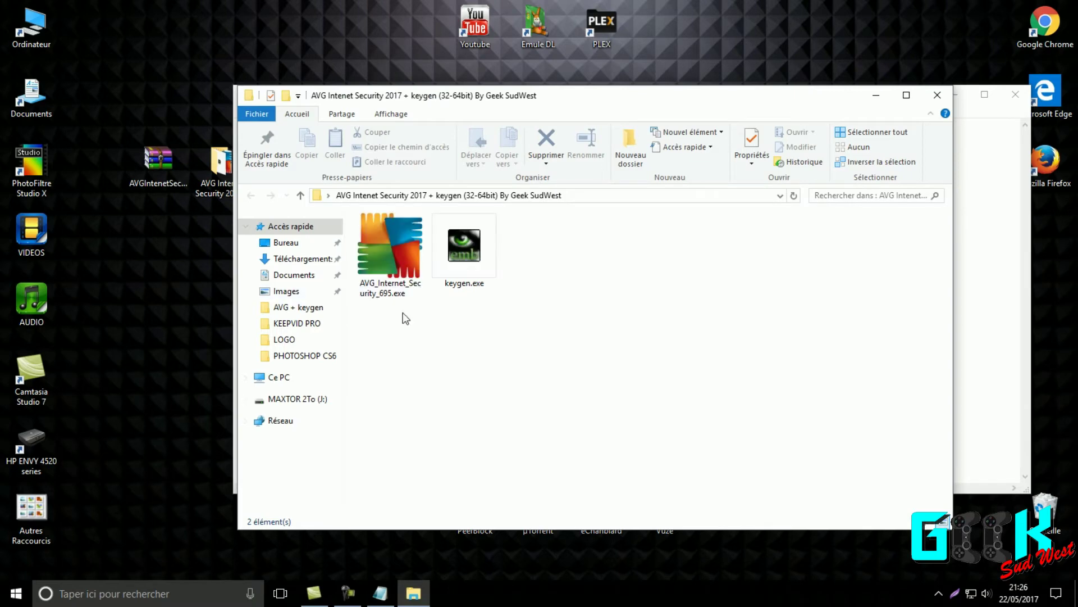
left_click(455, 263)
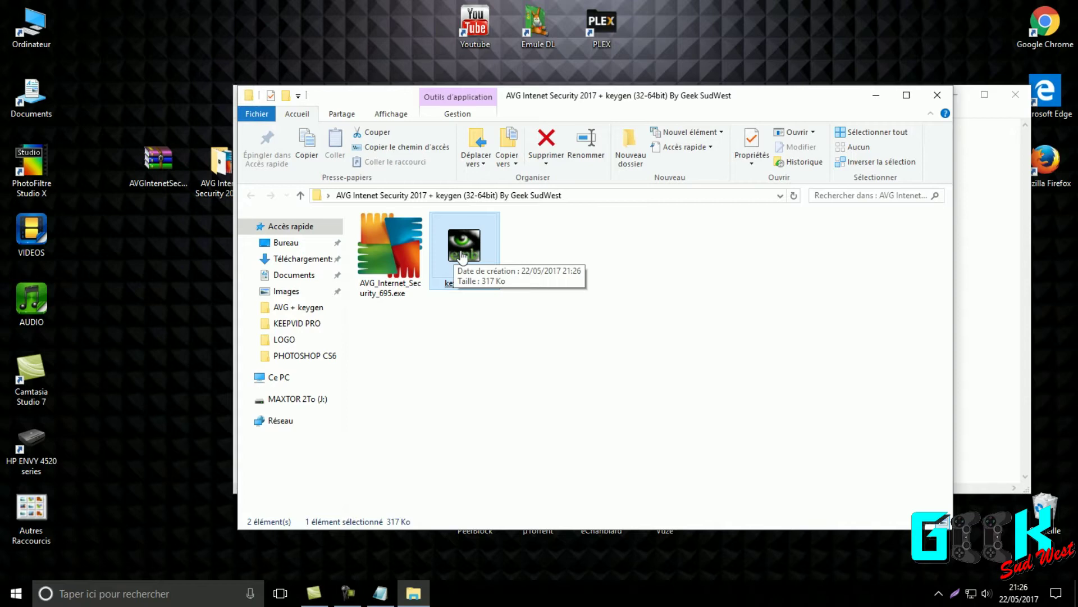
key("Return")
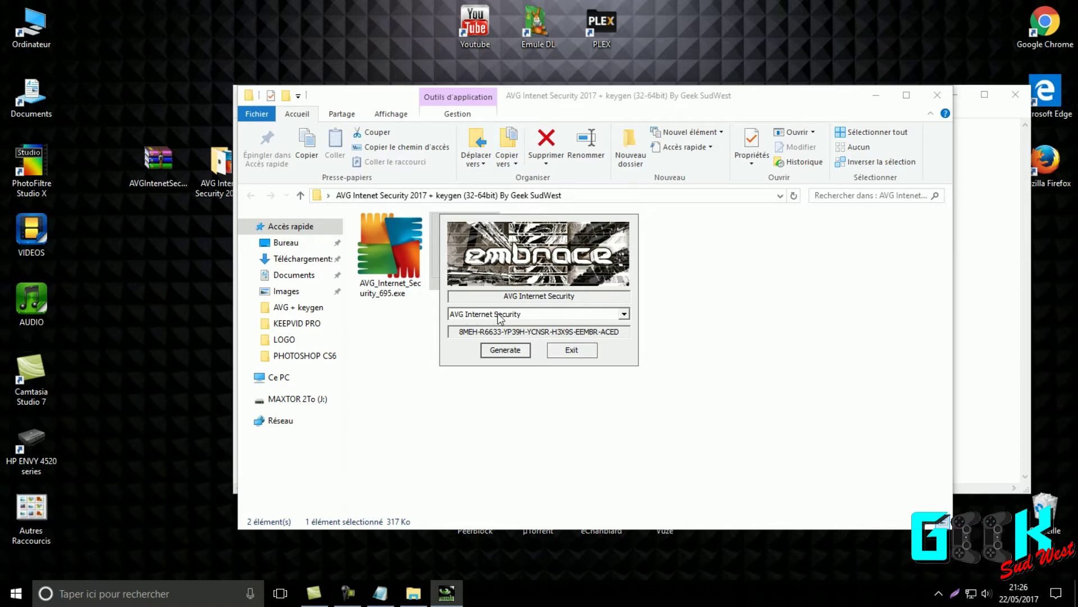
Select AVG Internet Security as the product, generate a licence key and copy it.
left_click(623, 314)
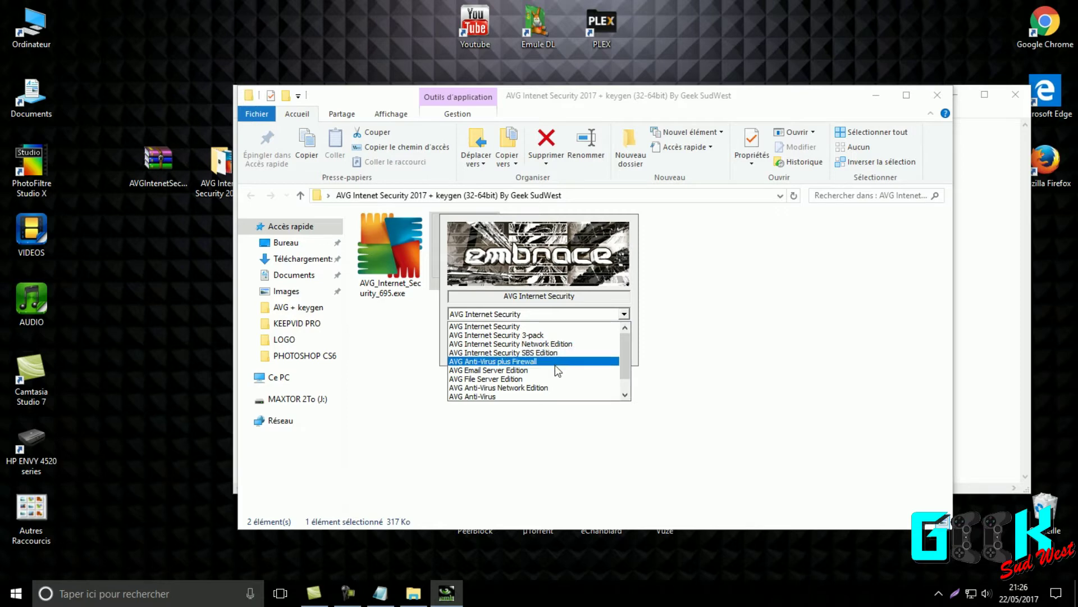
scroll(547, 393, "down", 1)
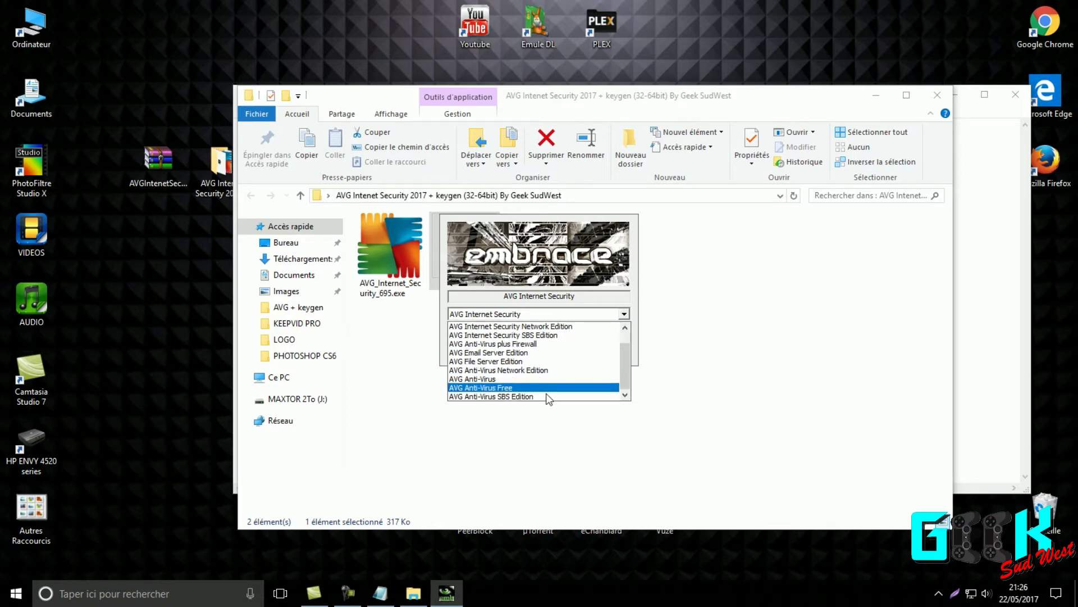
scroll(547, 392, "up", 1)
left_click(545, 327)
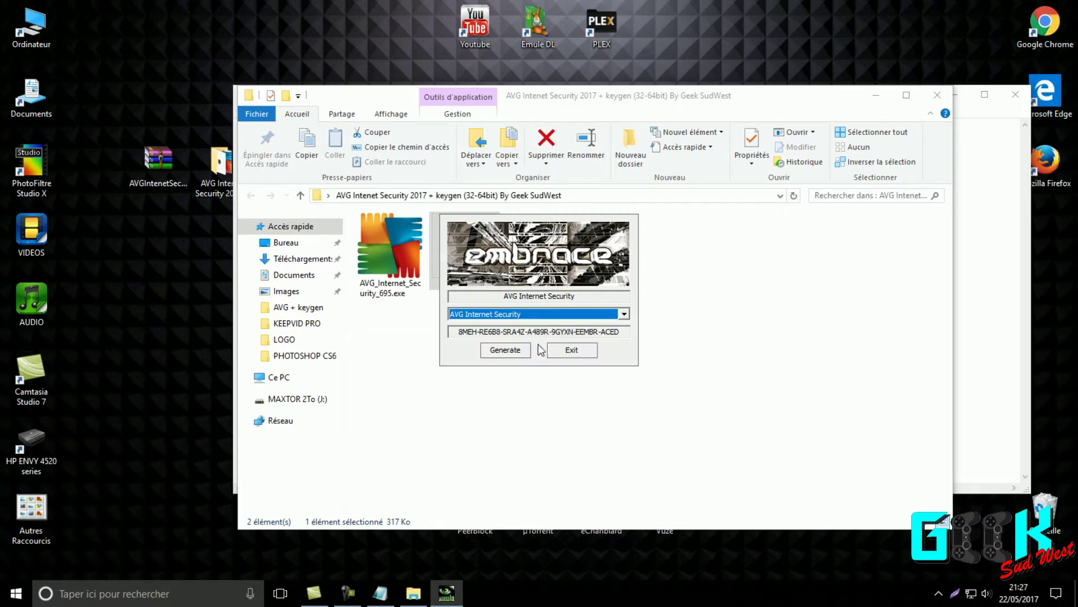
left_click(501, 351)
left_click(501, 352)
left_click_drag(455, 332, 626, 333)
right_click(625, 333)
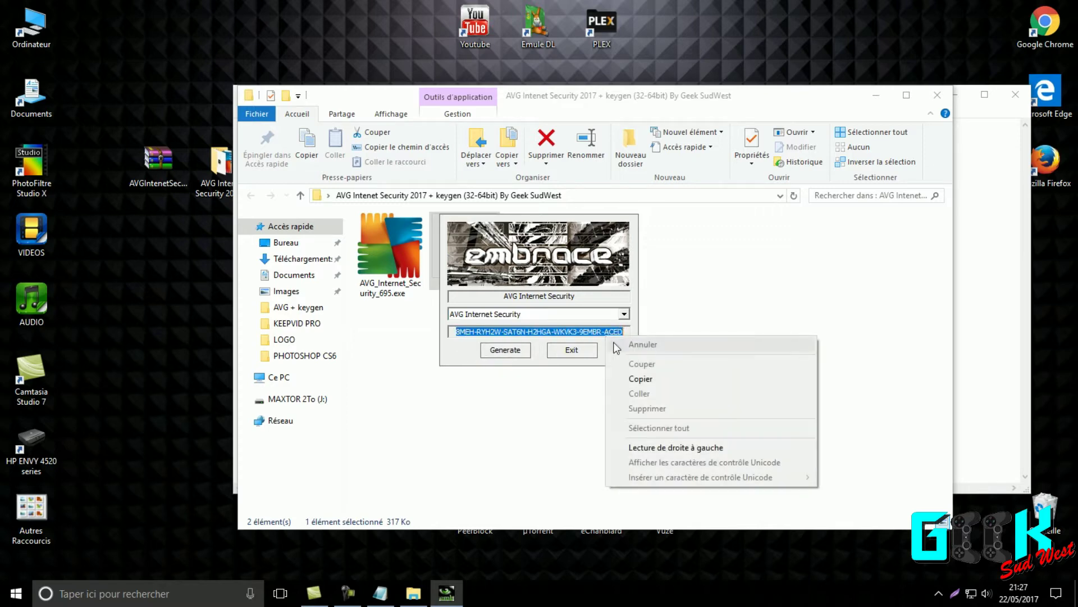
left_click(626, 374)
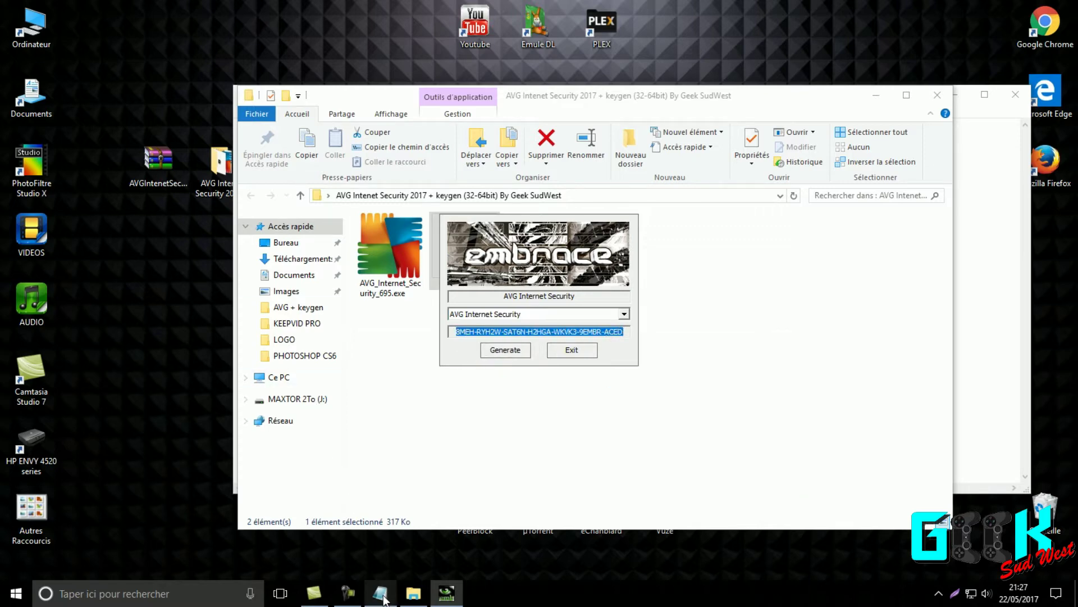
Bring the serials avg text file forward and arrange it so the key generator stays visible above it.
left_click(380, 593)
left_click_drag(447, 104, 304, 262)
left_click_drag(473, 221, 537, 85)
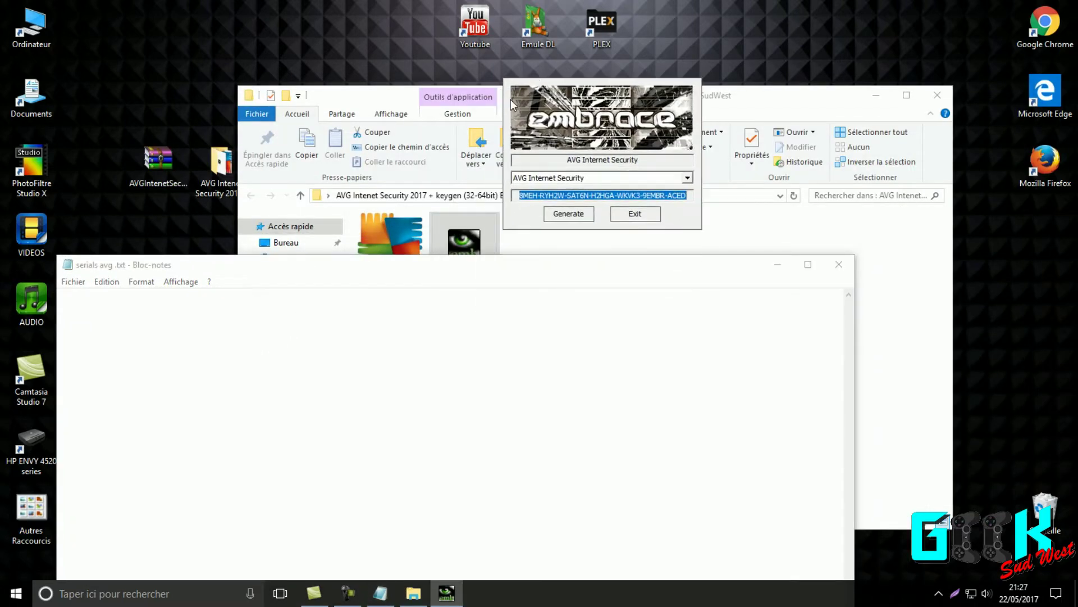
Insert a run of blank lines in the serials avg text file and return to its beginning.
left_click(72, 319)
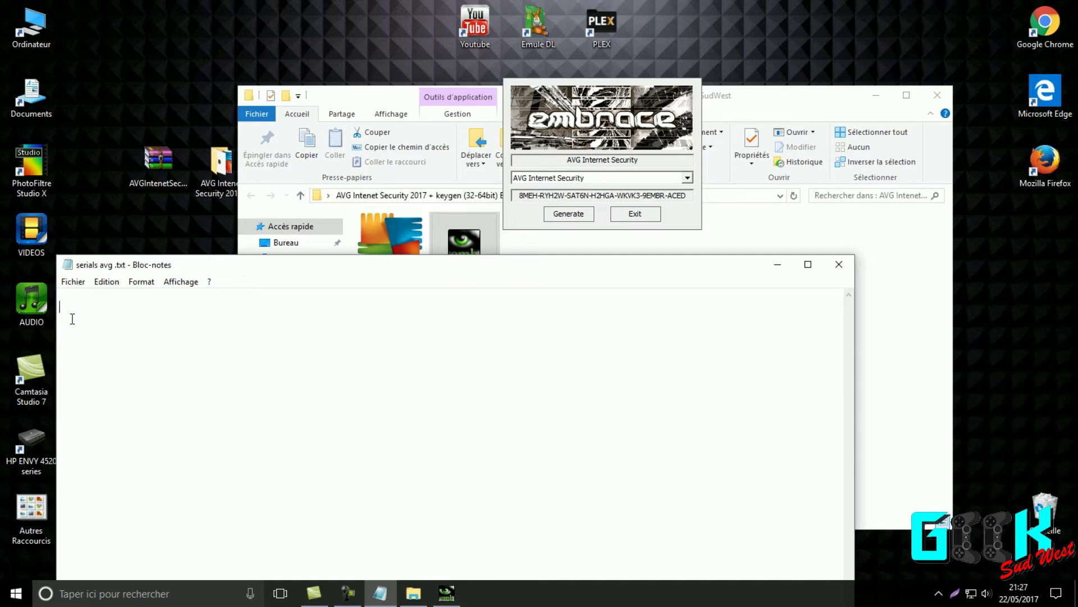
key("Return")
key("Return")
key("Return")
key("Return")
key("Return")
key("Return")
key("Return")
key("Return")
key("Return")
key("Return")
key("Return")
key("Return")
key("Return")
key("Return")
key("Return")
key("Return")
key("Return")
key("Return")
key("Return")
key("Return")
key("Return")
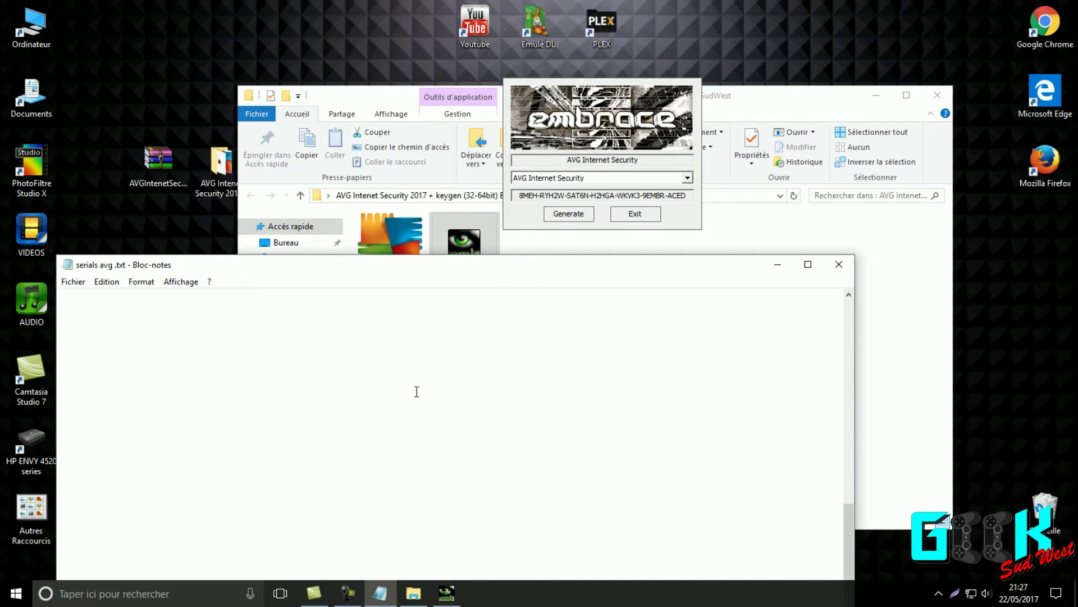
left_click_drag(848, 527, 852, 305)
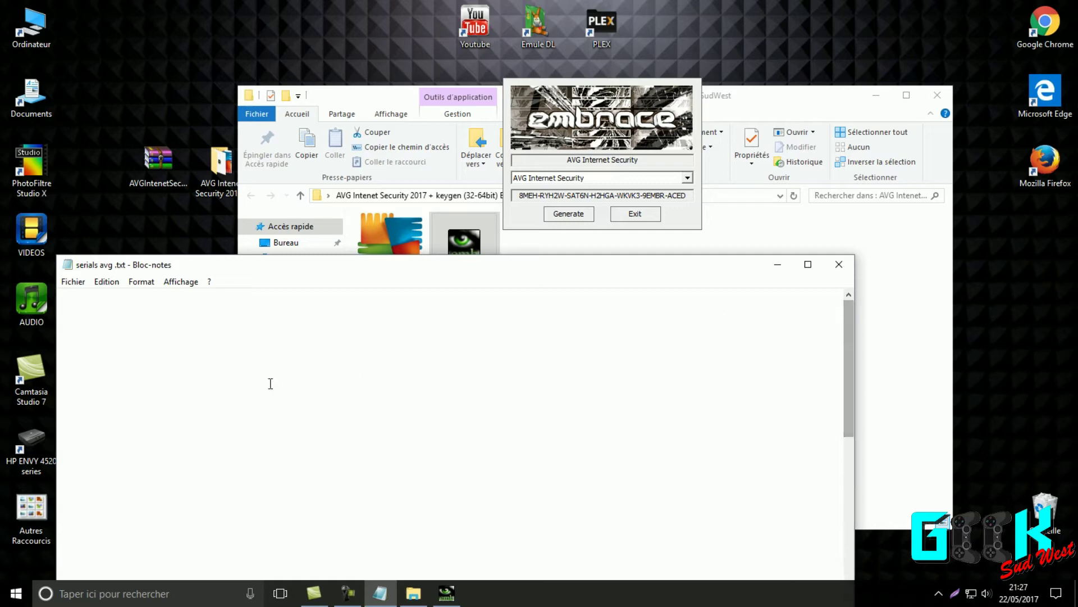
Paste the copied licence key on the third line of the serials avg text file.
left_click(63, 331)
right_click(63, 330)
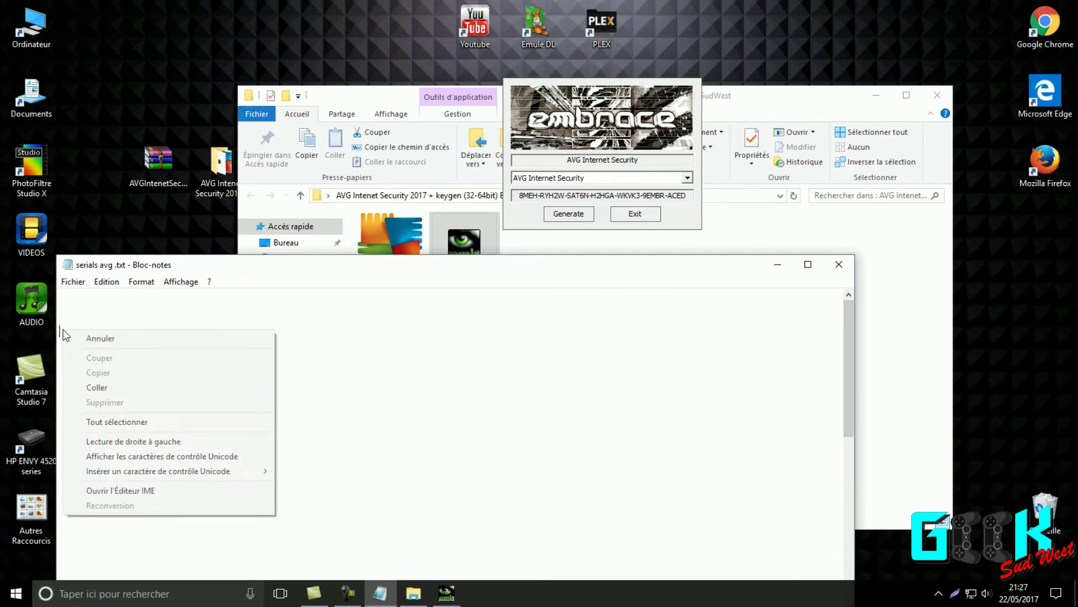
left_click(89, 387)
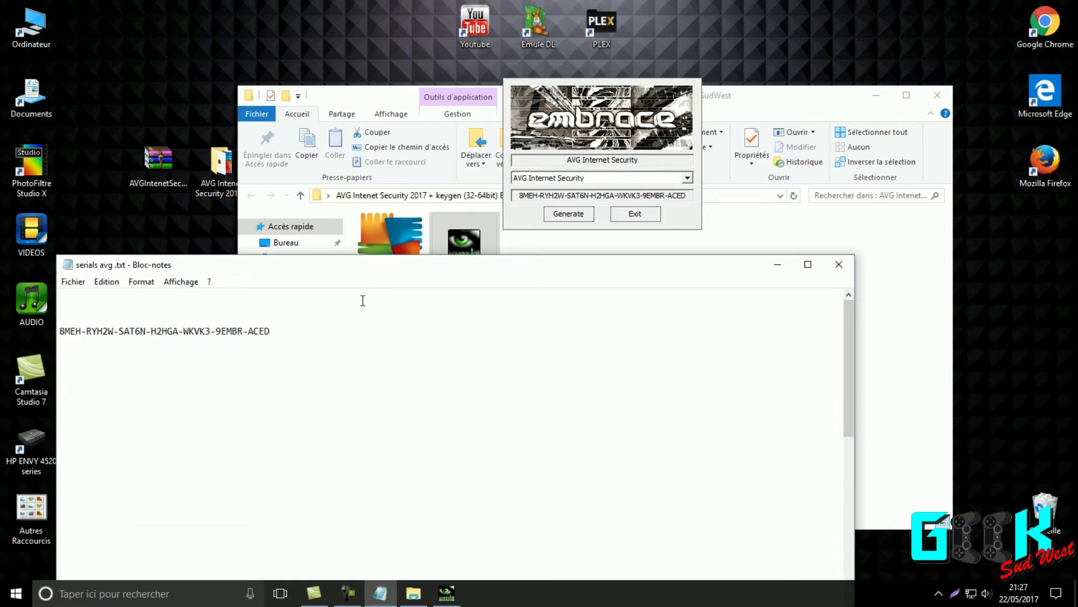
Generate a second AVG Internet Security licence key and copy it onto the line below the first key in the text file.
left_click(570, 214)
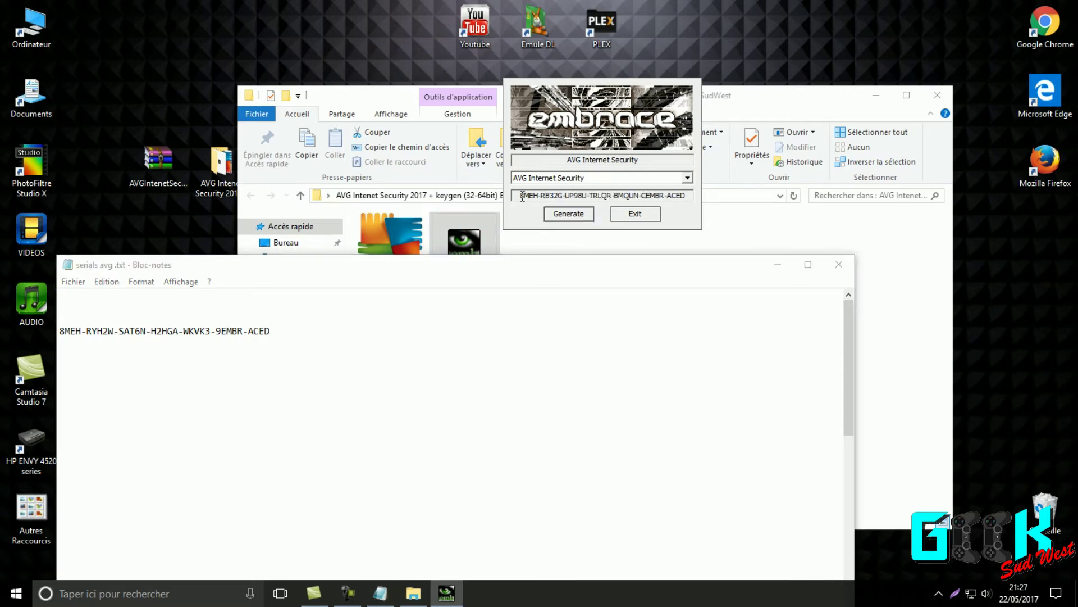
left_click_drag(521, 195, 687, 196)
right_click(675, 195)
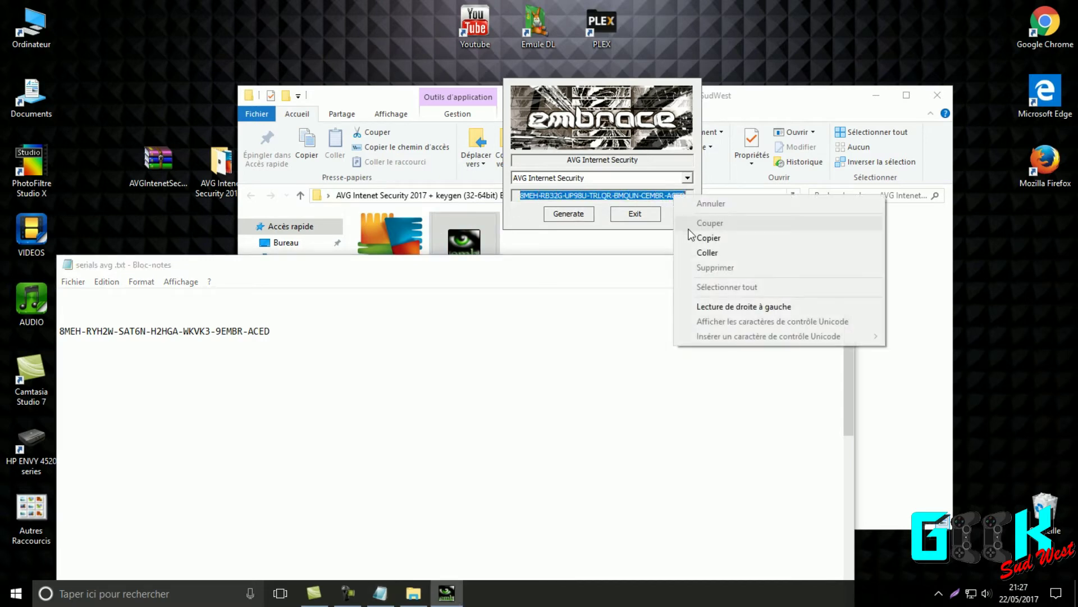
left_click(699, 238)
left_click(65, 345)
right_click(63, 345)
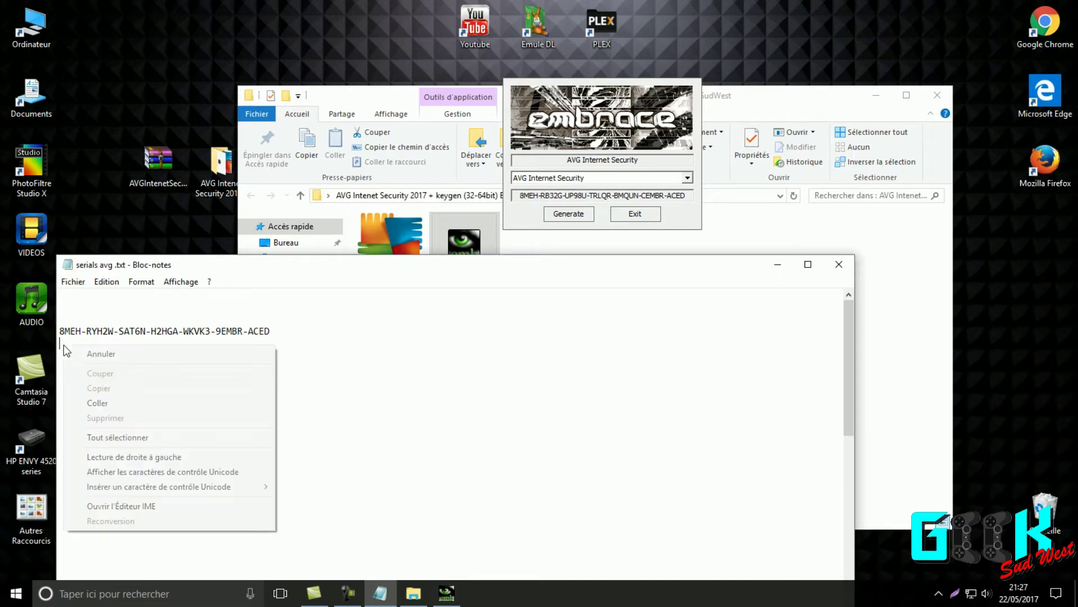
left_click(96, 402)
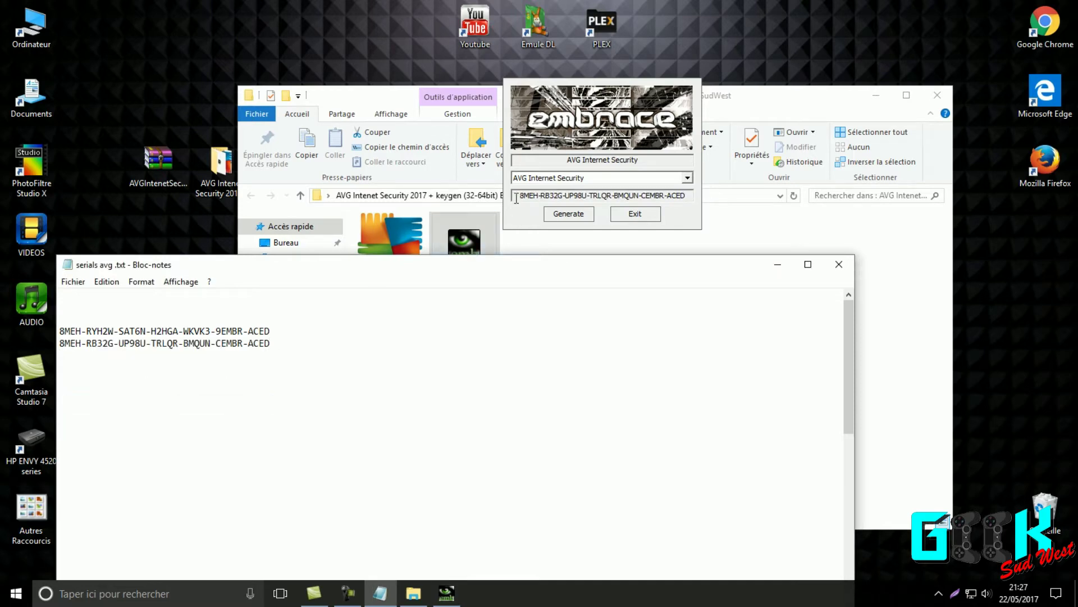
Generate a third licence key and copy it onto the line below the second key in the text file.
left_click(569, 213)
left_click_drag(521, 195, 687, 196)
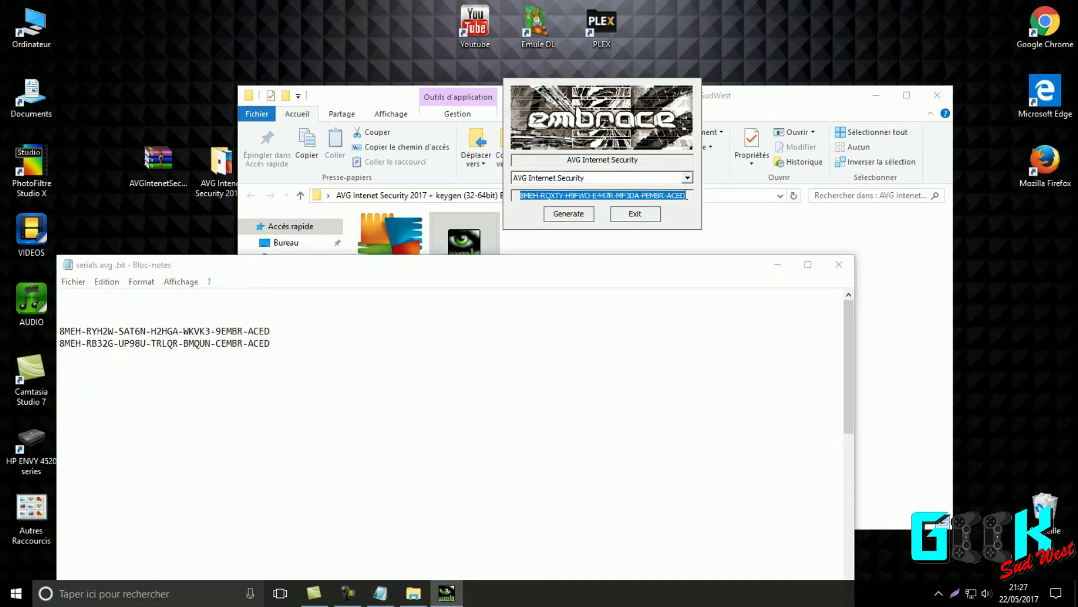
right_click(686, 196)
left_click(699, 237)
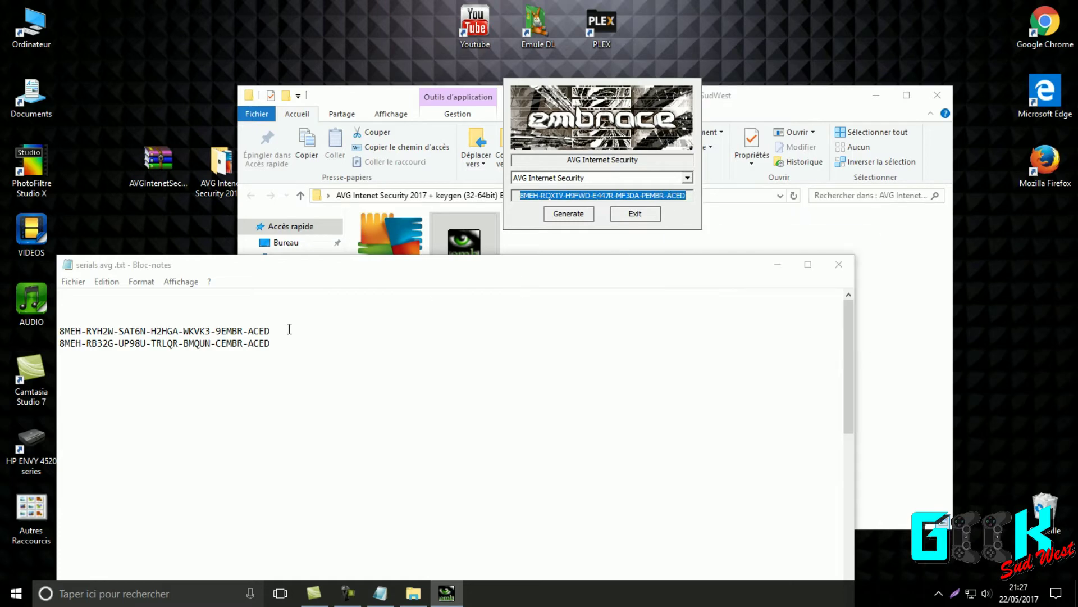
left_click(72, 368)
right_click(61, 354)
left_click(140, 413)
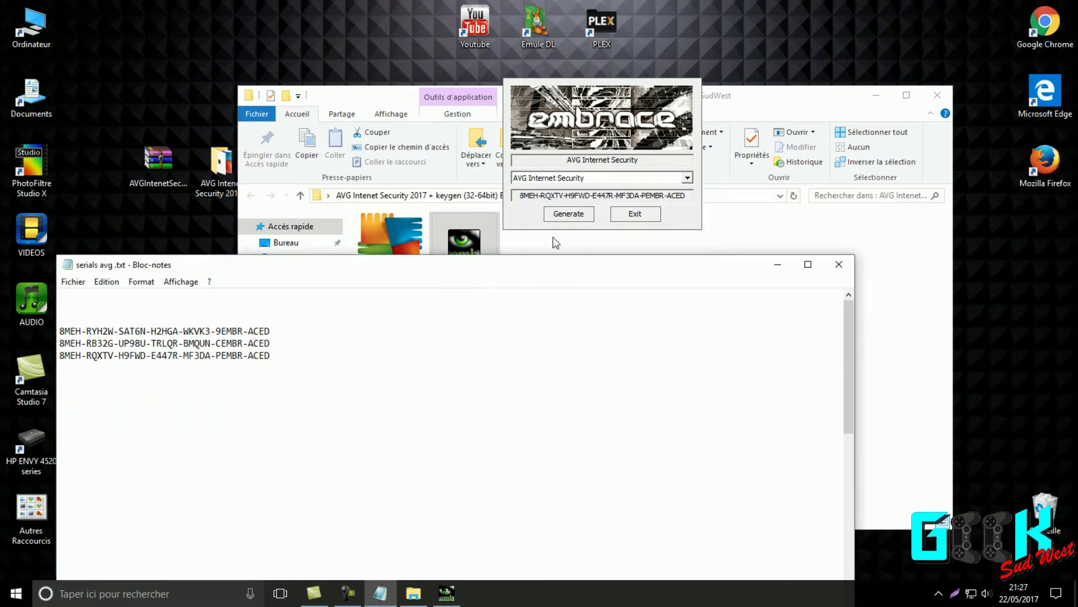
Generate a fourth licence key and copy it onto the line below the third key in the text file.
left_click(576, 215)
left_click_drag(520, 196, 694, 195)
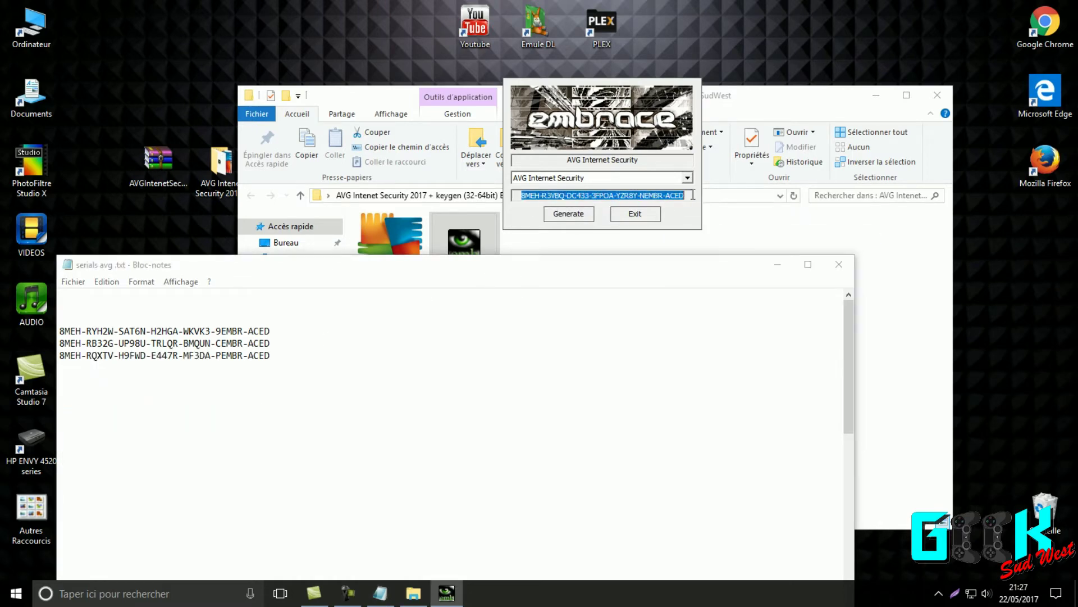
right_click(662, 190)
left_click(688, 236)
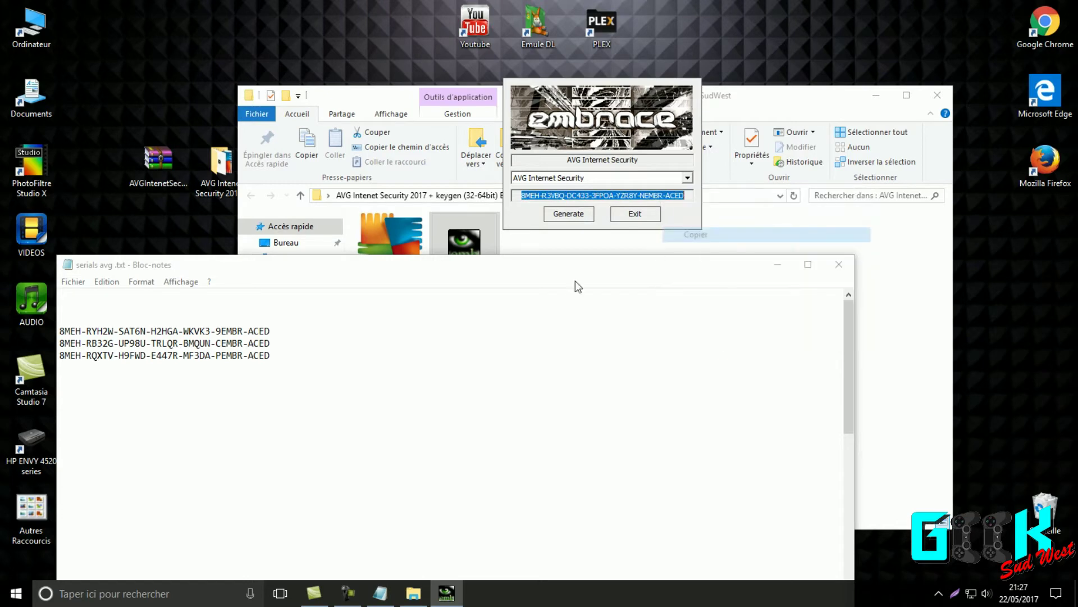
left_click(64, 371)
right_click(62, 365)
left_click(91, 425)
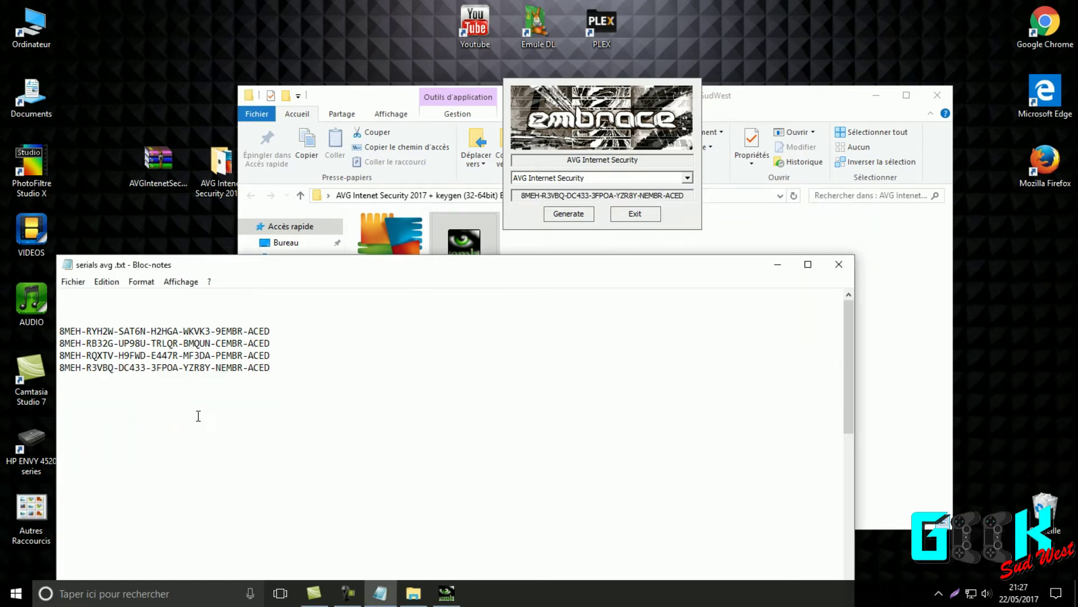
Generate a fifth licence key and copy it onto the line below the fourth key in the text file.
left_click(545, 220)
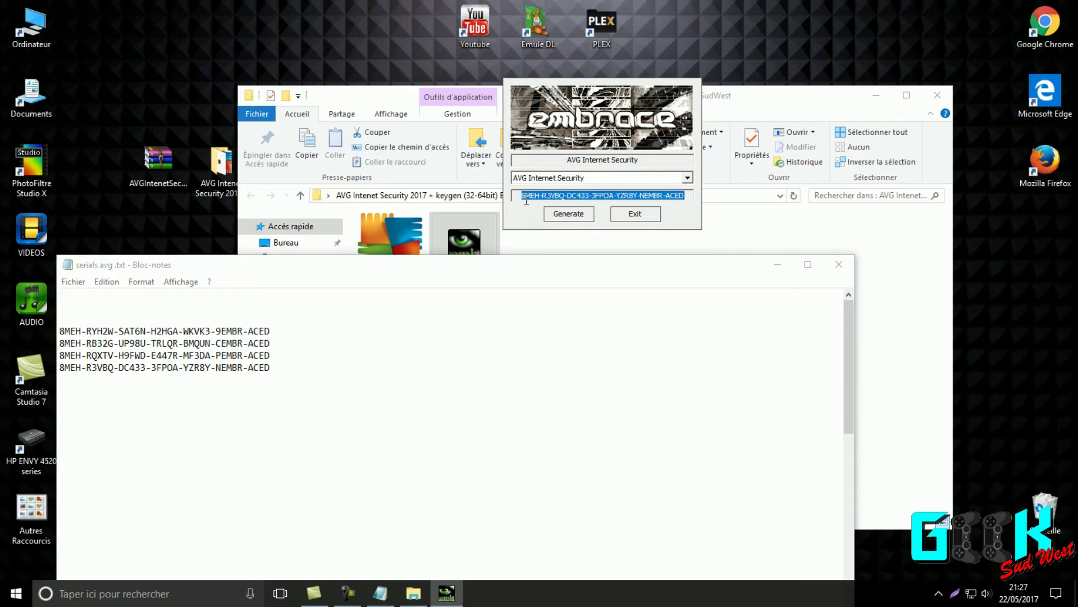
left_click(545, 218)
left_click_drag(523, 196, 687, 196)
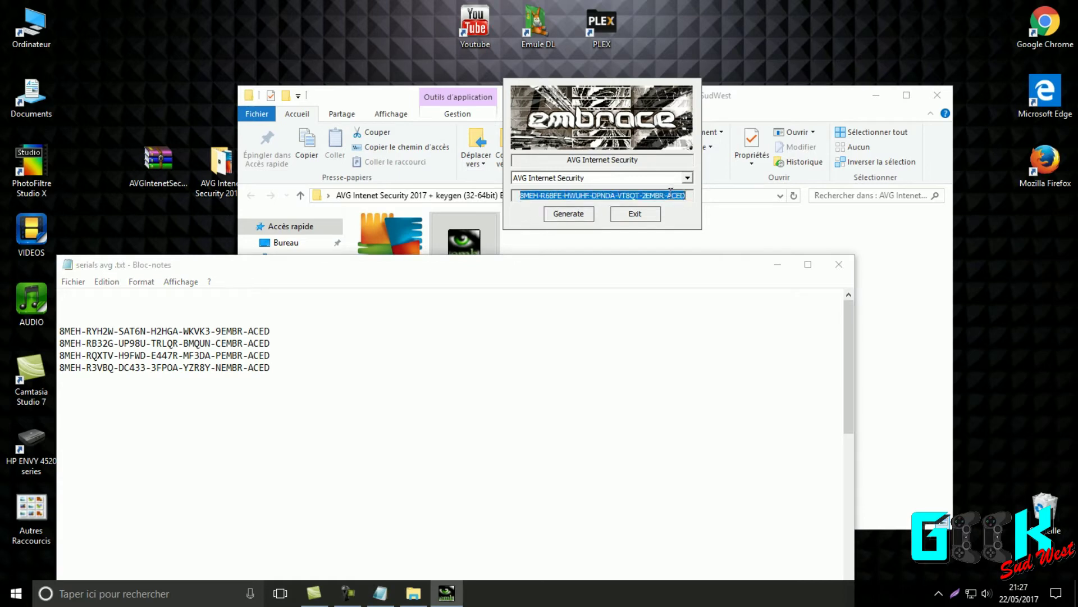
right_click(664, 192)
left_click(696, 236)
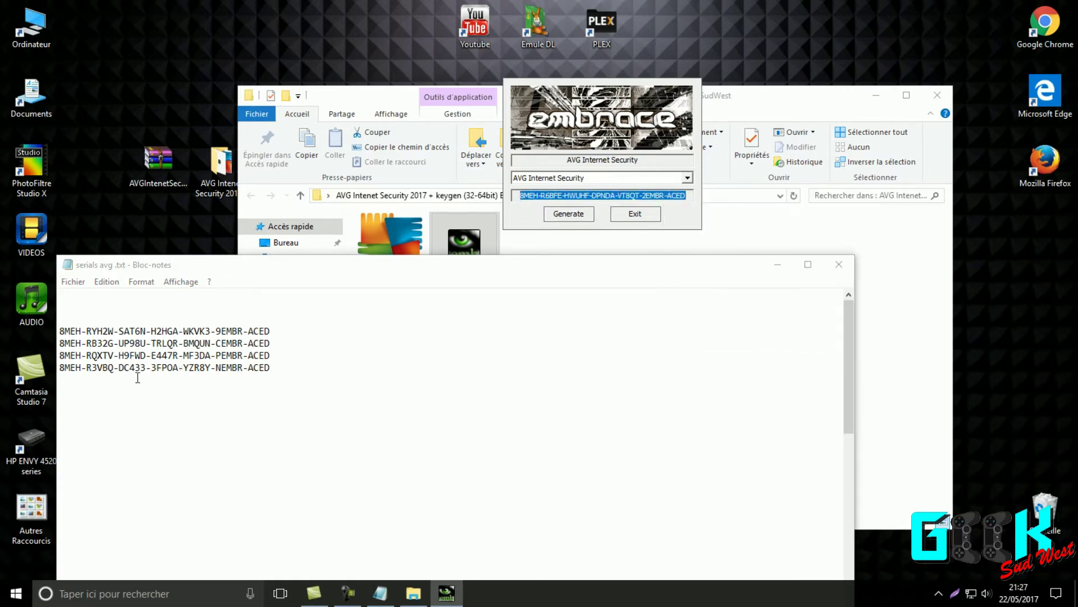
right_click(66, 381)
left_click(94, 438)
Generate a sixth licence key and copy it onto the line below the fifth key in the text file.
left_click(568, 214)
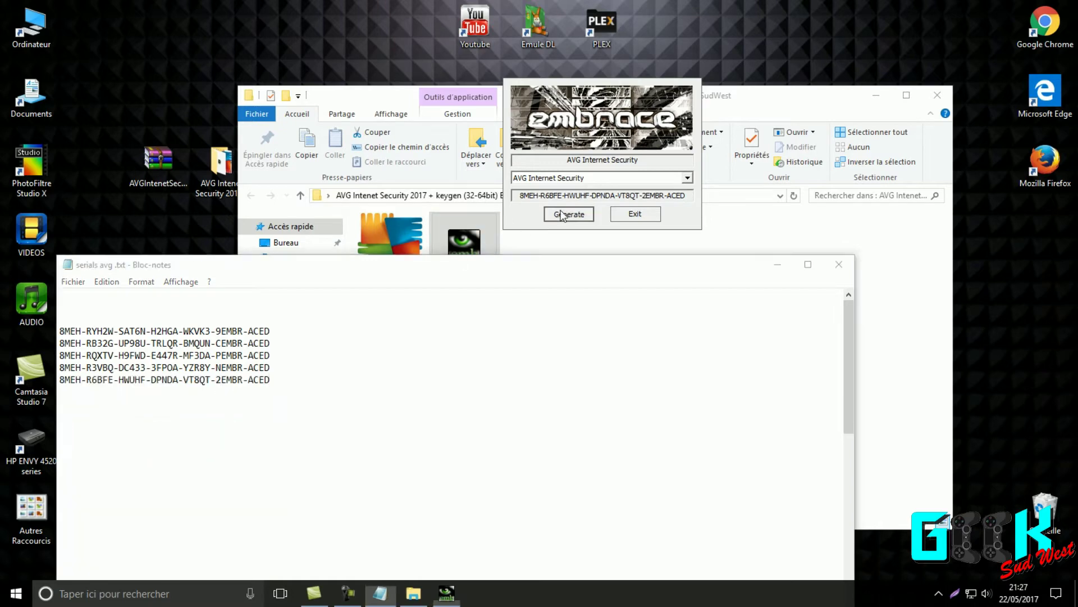
left_click_drag(520, 195, 641, 196)
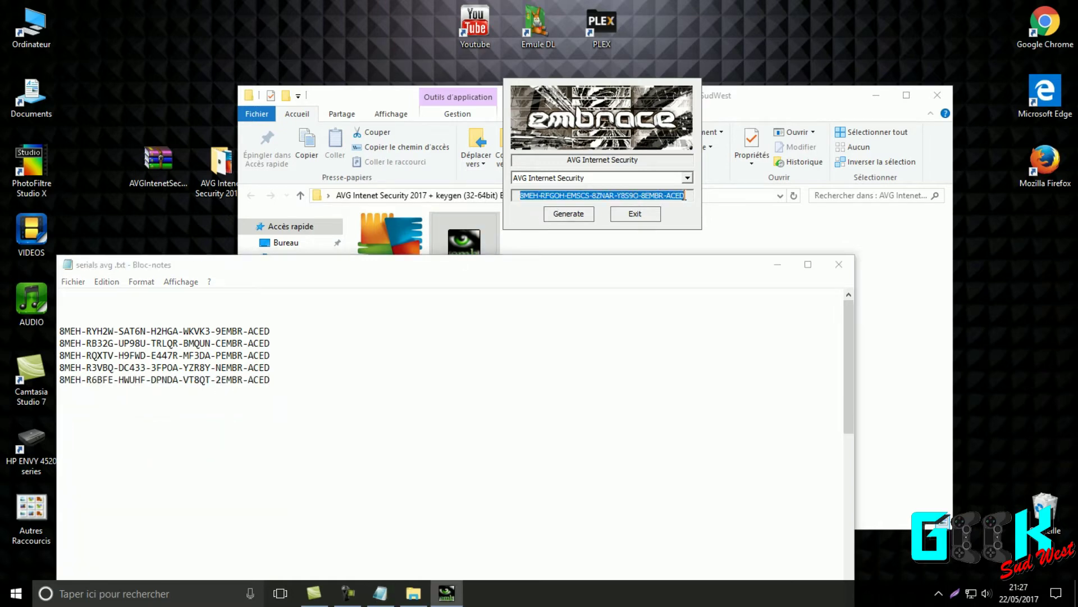
right_click(684, 195)
left_click(689, 237)
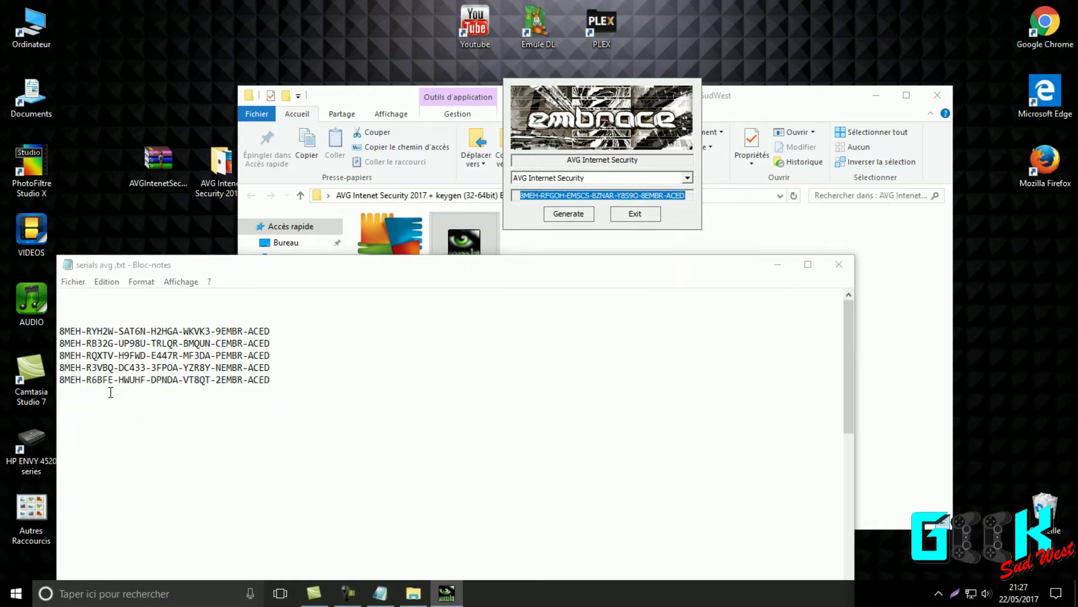
right_click(64, 396)
left_click(89, 268)
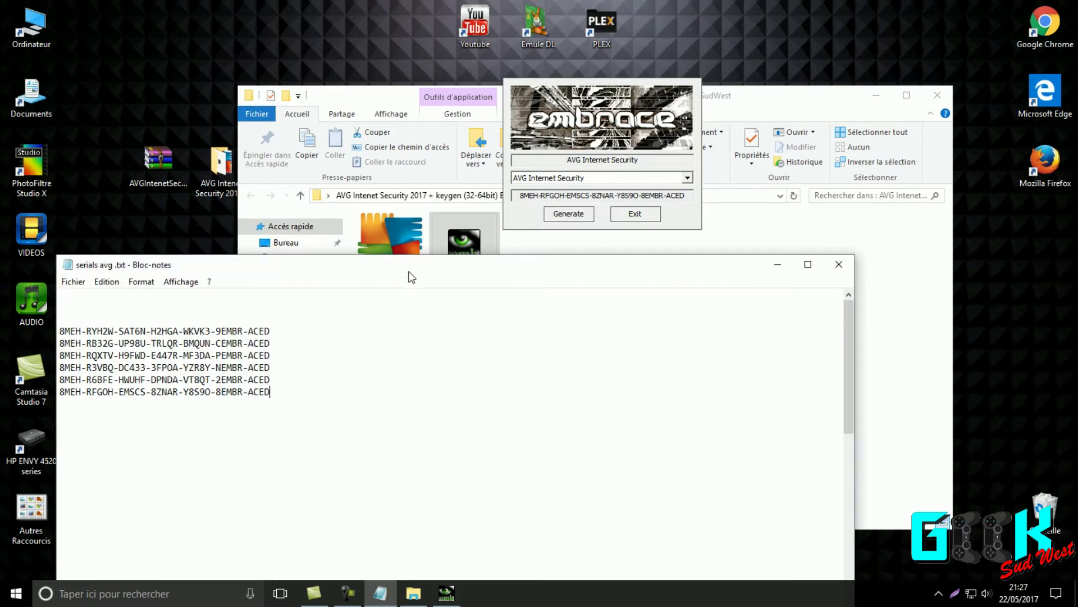
Generate a seventh licence key and copy it onto the line below the sixth key in the text file.
left_click(568, 213)
left_click_drag(521, 195, 686, 197)
right_click(670, 195)
left_click(682, 238)
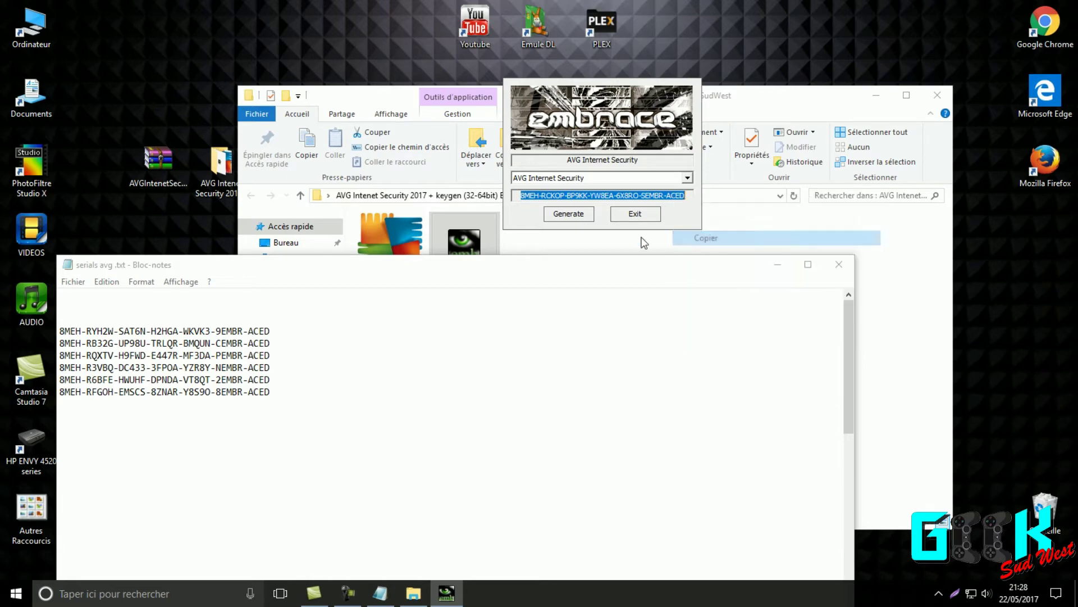
left_click(67, 404)
right_click(64, 405)
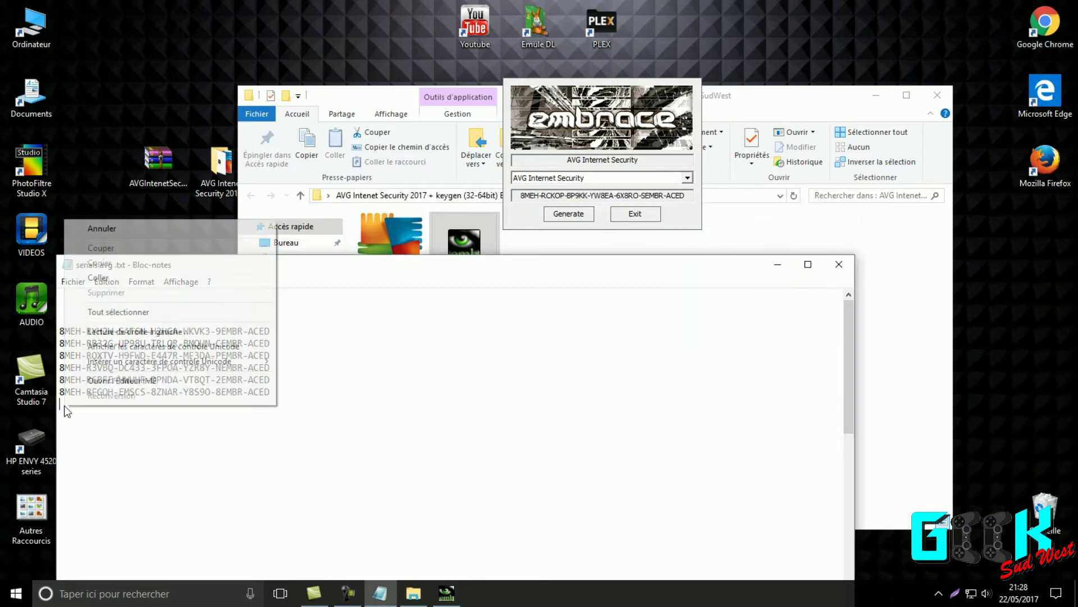
left_click(103, 280)
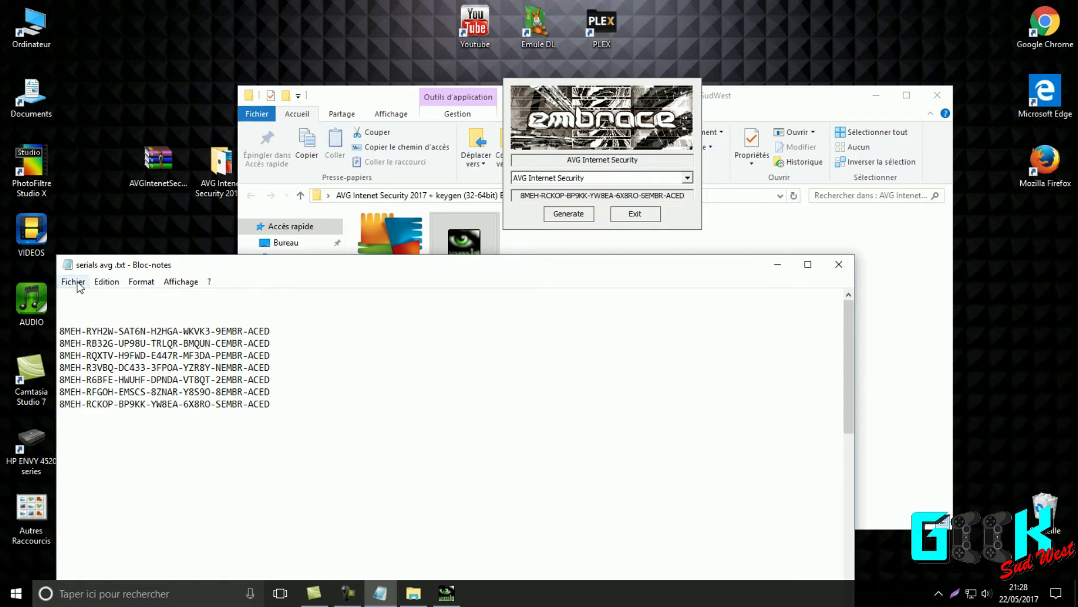
Exit the key generator, then save the serials avg text file and minimise its window.
left_click(625, 214)
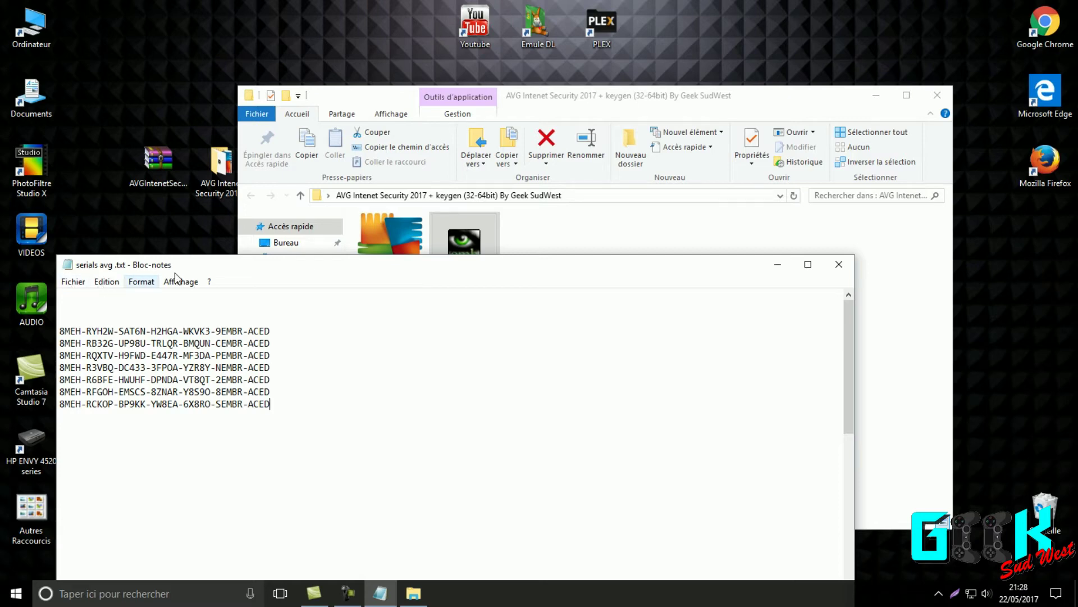
left_click_drag(240, 263, 308, 109)
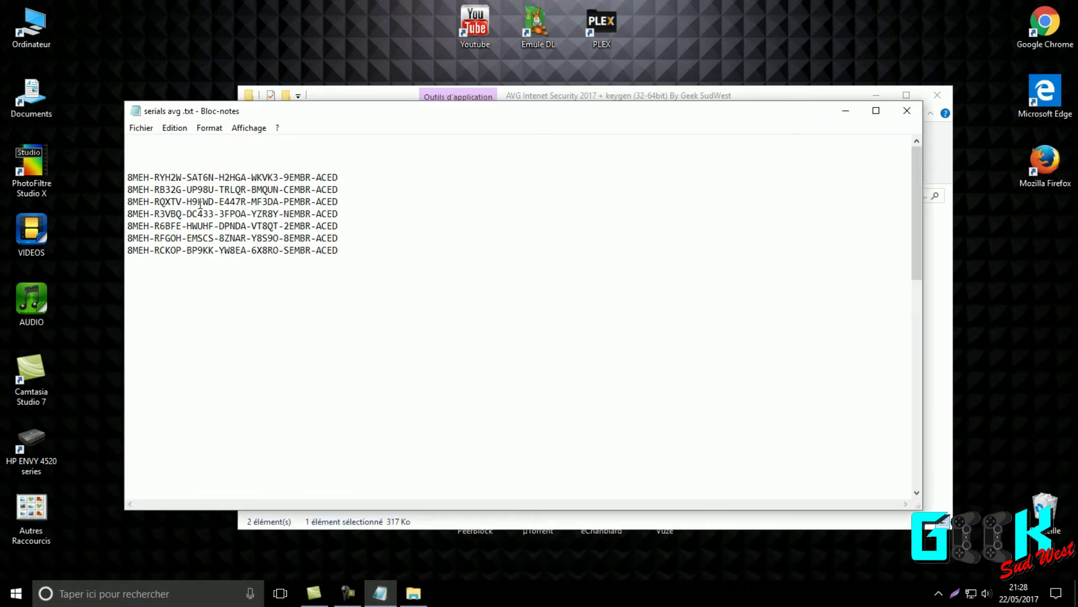
left_click(142, 129)
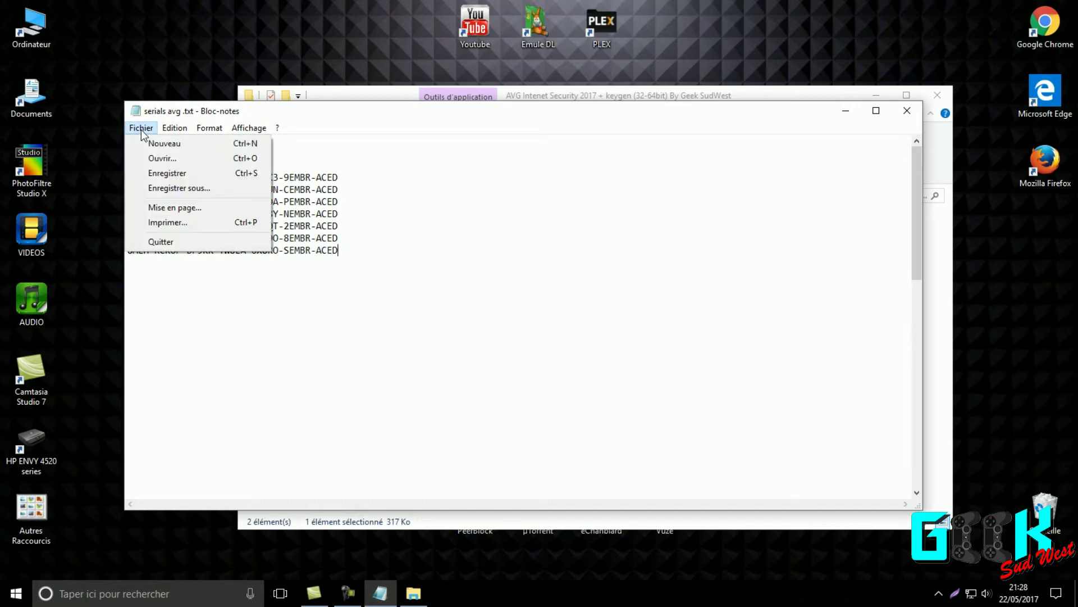
left_click(167, 173)
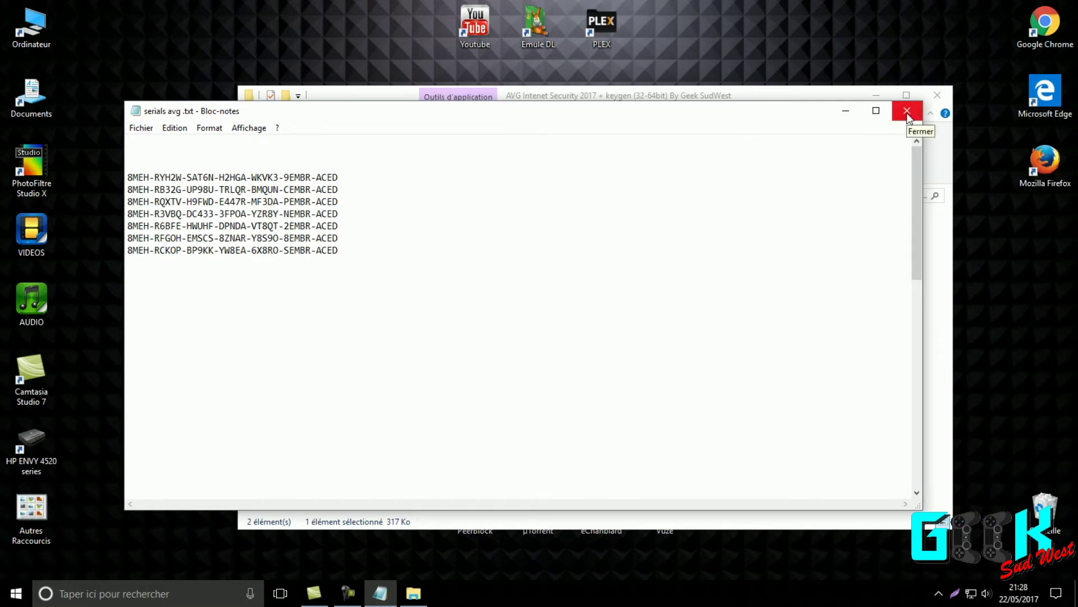
left_click(847, 111)
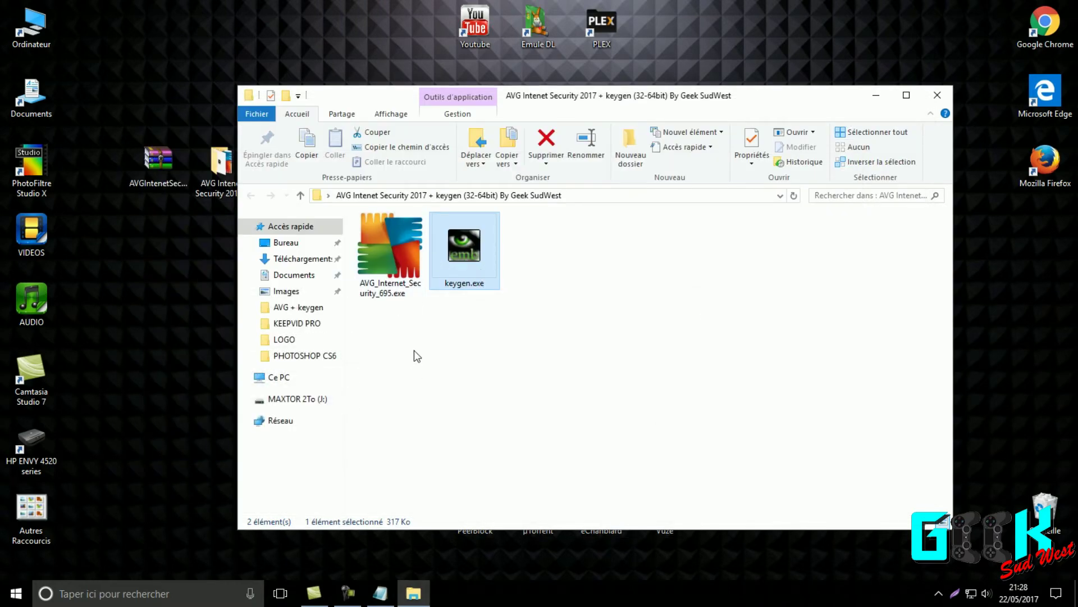
Launch the AVG_Internet_Security_695.exe installer, running it as administrator after dismissing the error from the normal launch.
double_click(397, 262)
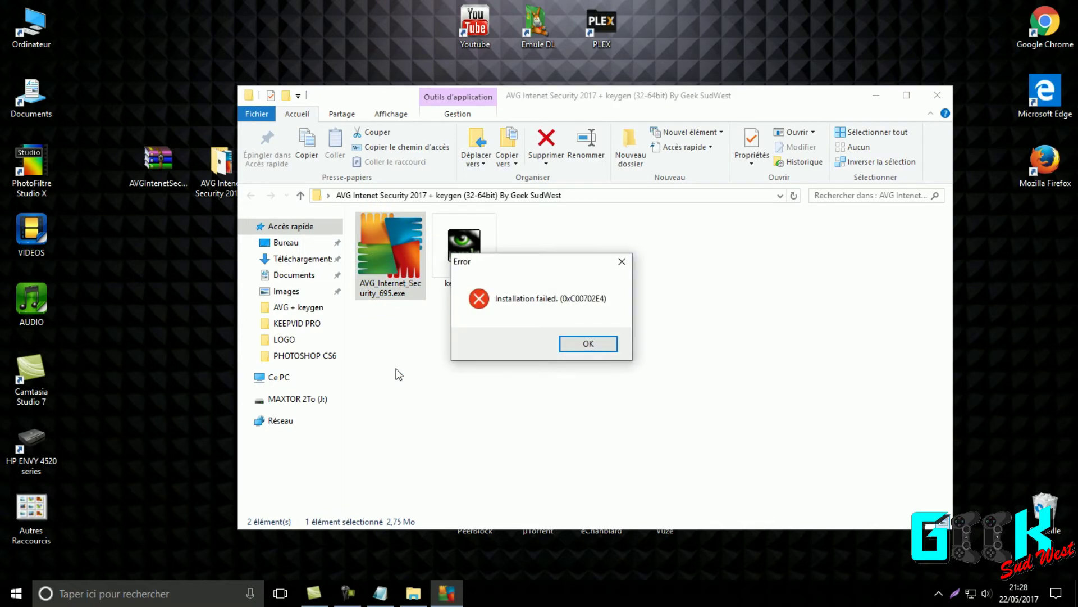
left_click(584, 344)
right_click(398, 274)
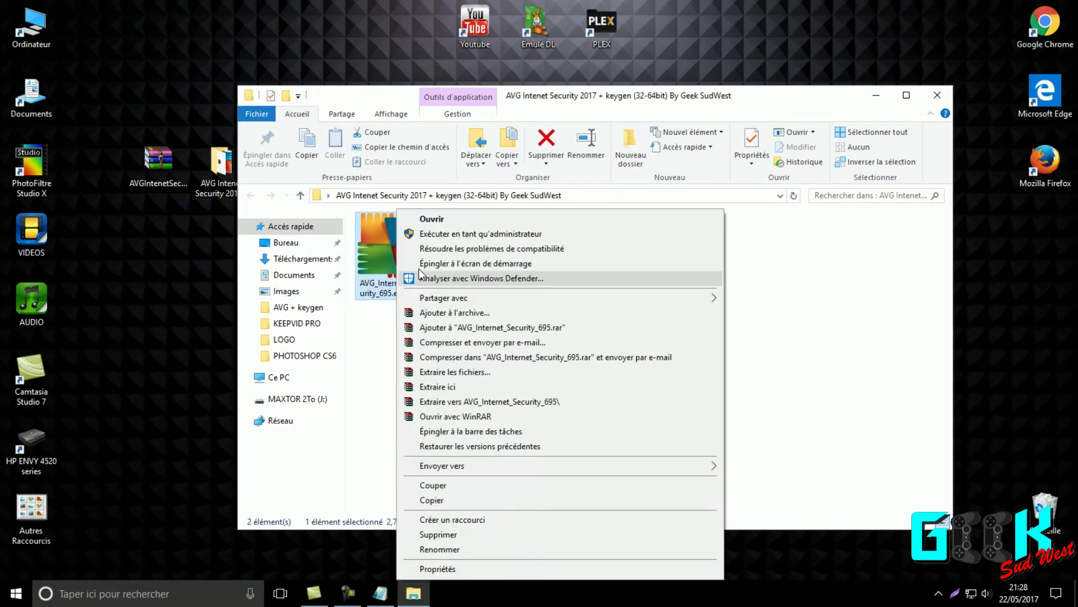
left_click(439, 235)
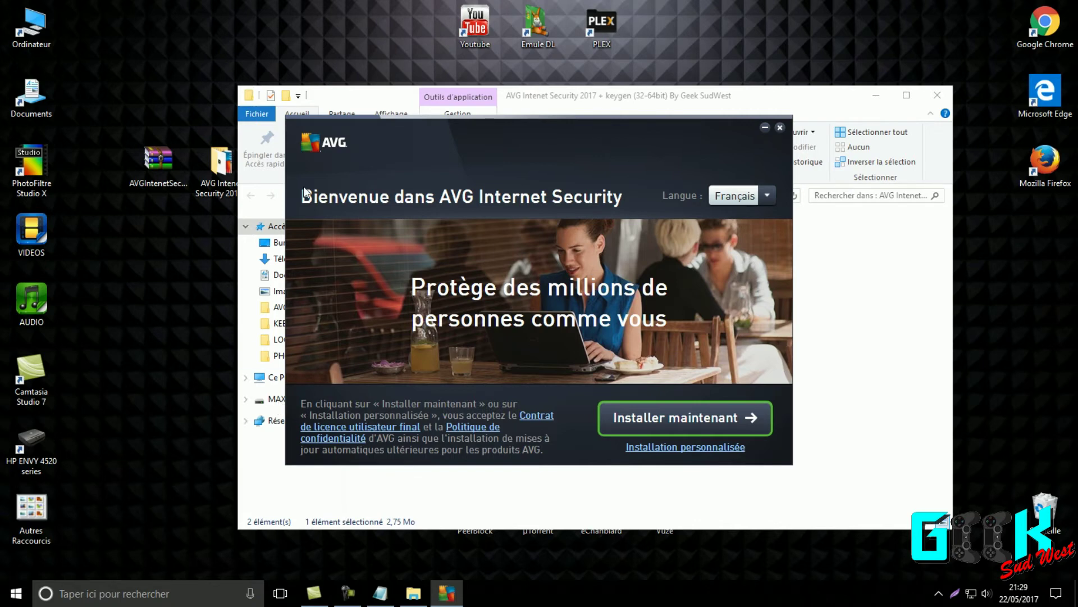
Look through the installer's language list, keep Français and start the standard installation of AVG Internet Security.
left_click(765, 195)
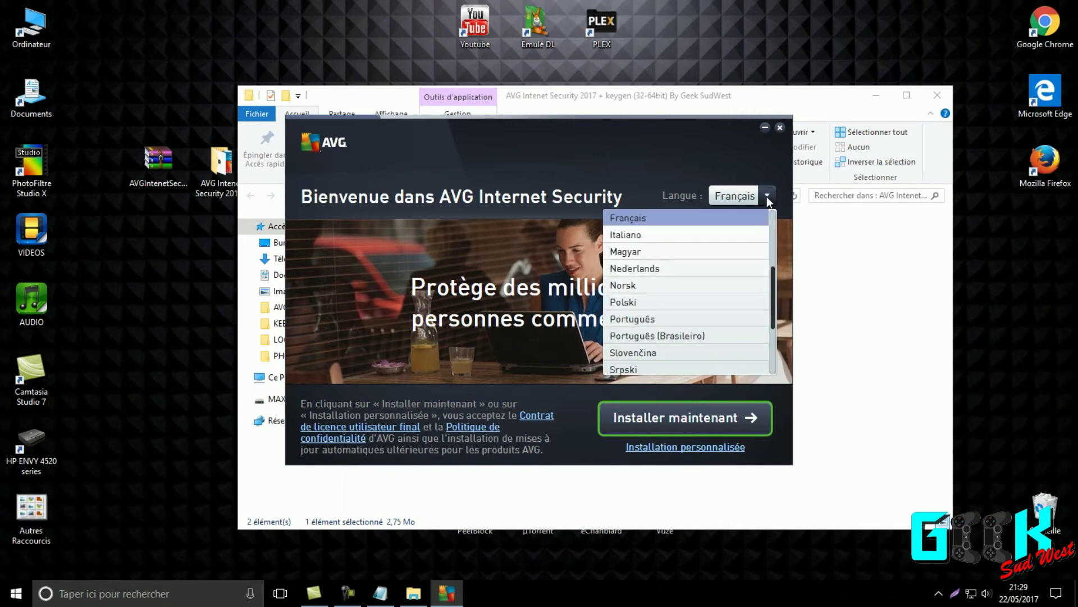
scroll(650, 283, "down", 2)
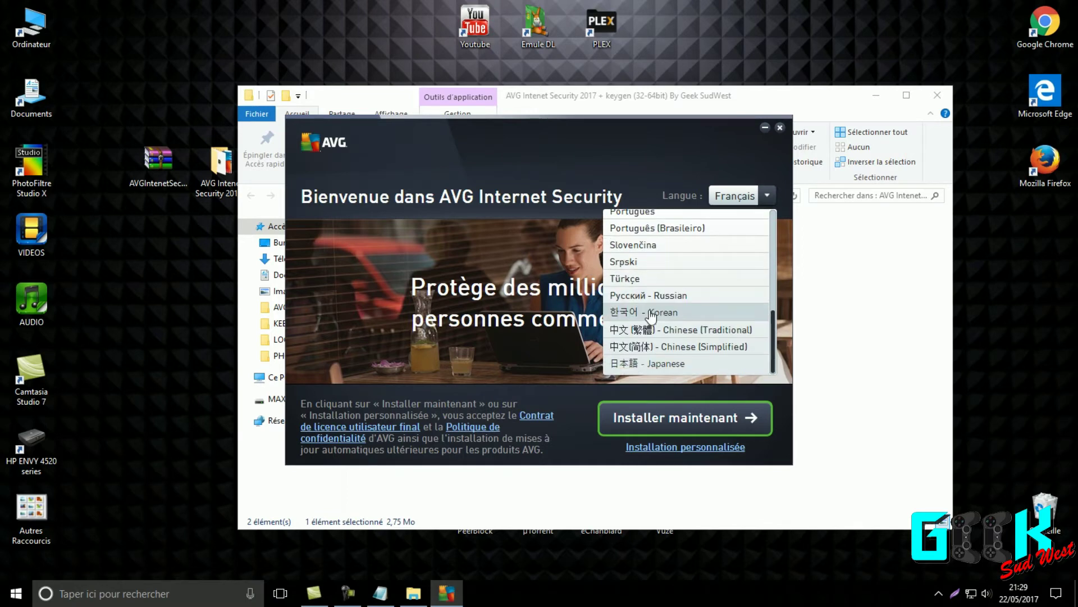
scroll(657, 343, "up", 1)
scroll(656, 344, "up", 4)
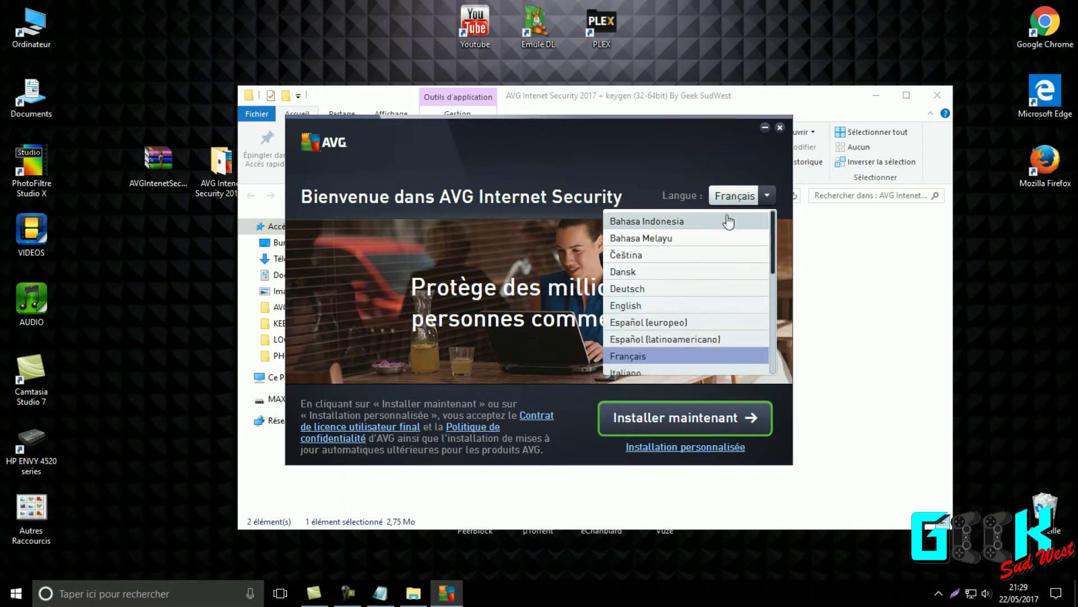
left_click(765, 195)
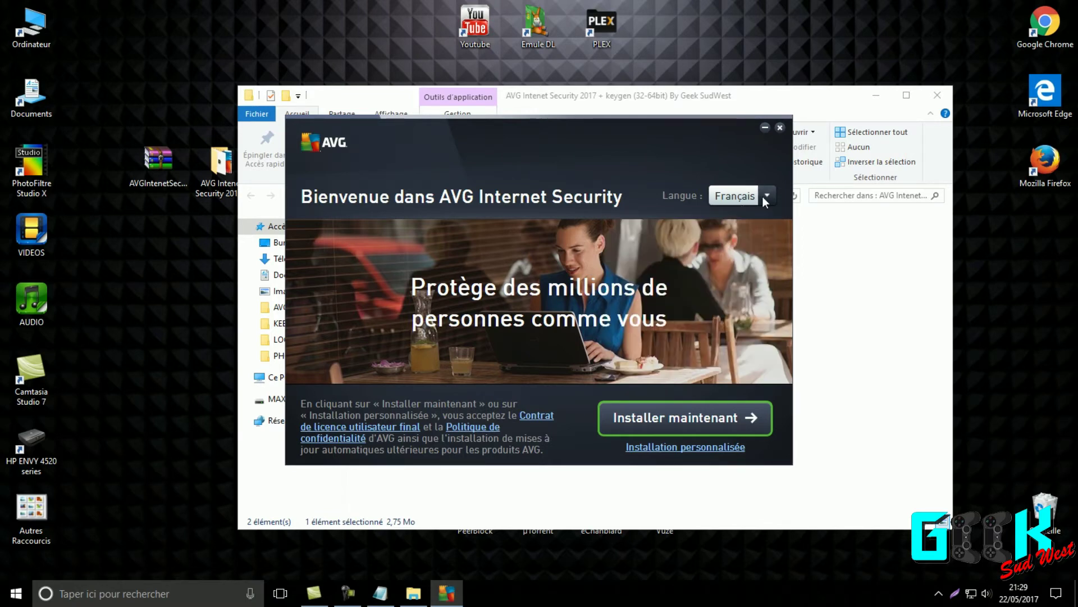
left_click(656, 416)
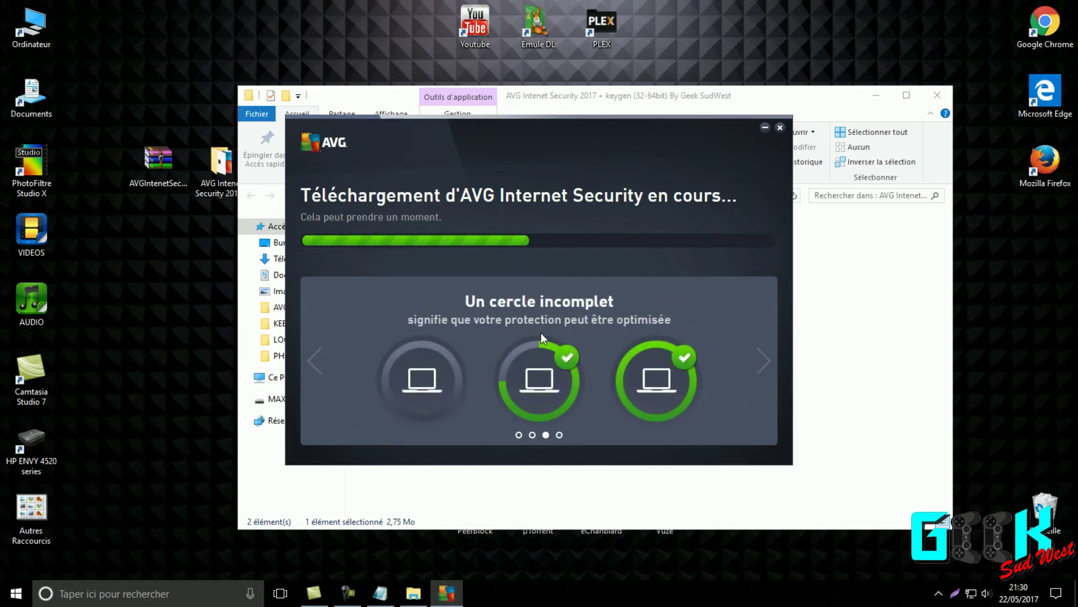
left_click(316, 355)
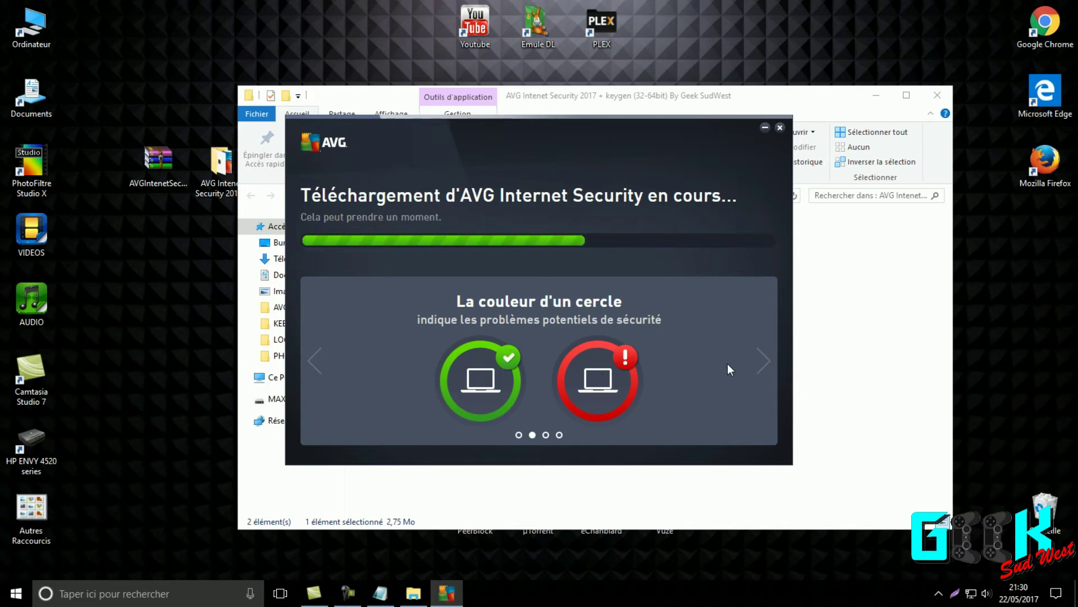
left_click(763, 354)
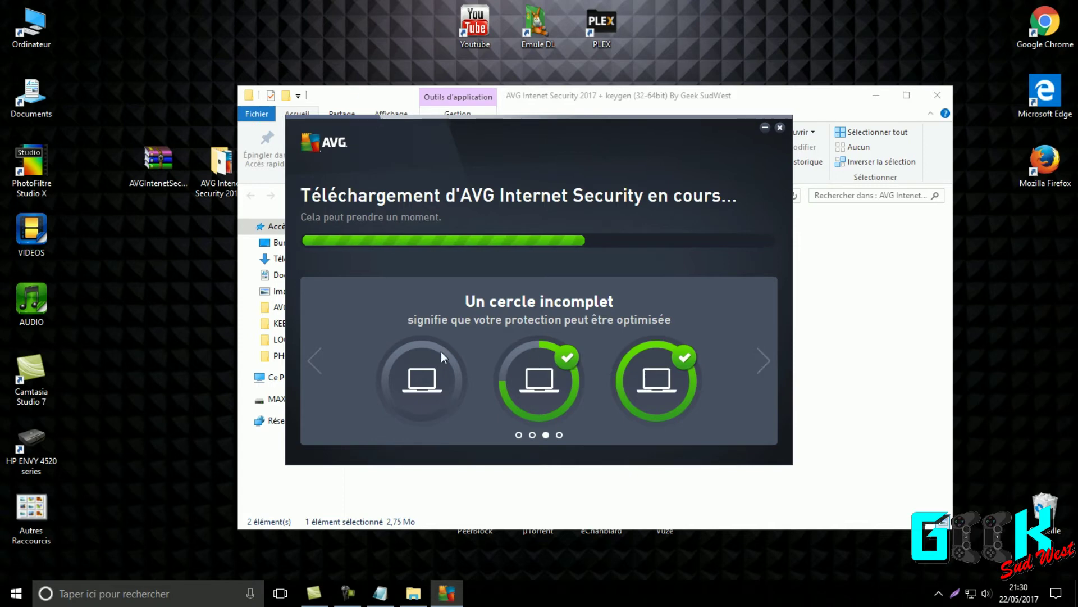
left_click(760, 358)
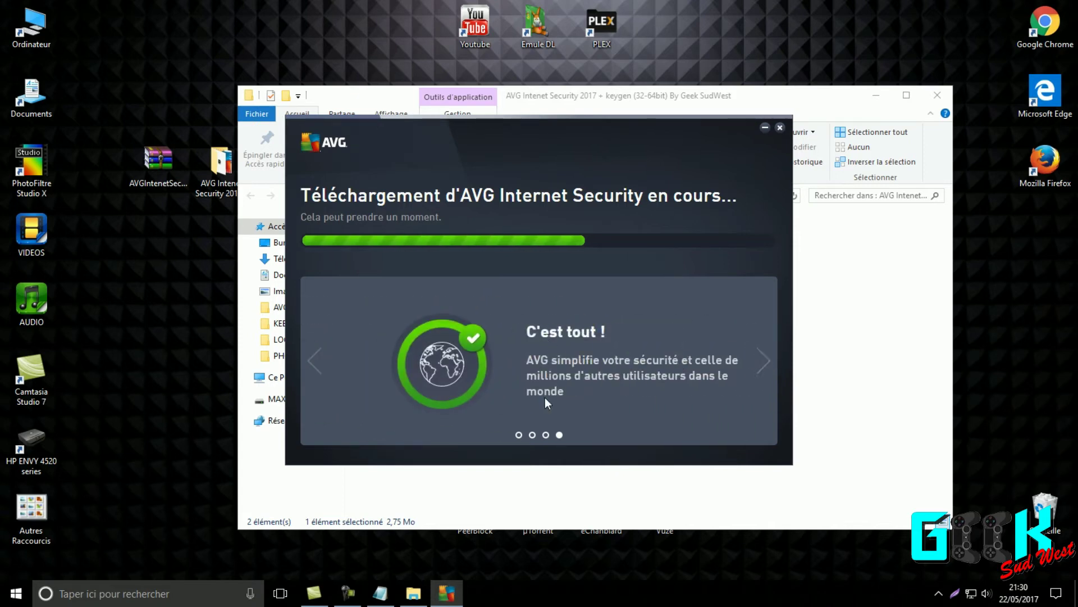
left_click(760, 360)
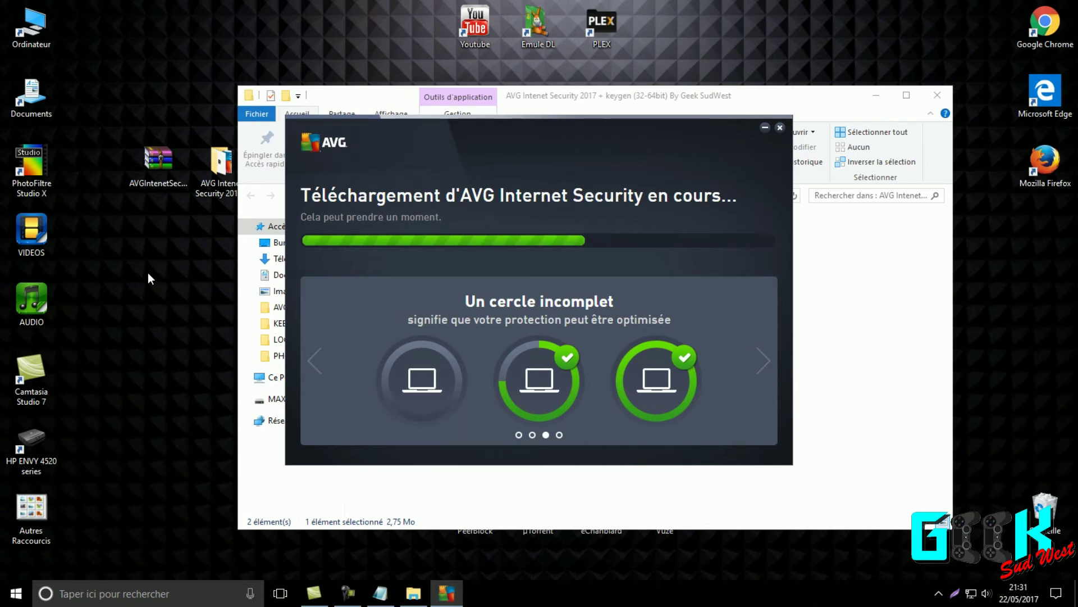
Minimise the AVG installer and close the folder window containing the installer and key generator.
left_click(766, 127)
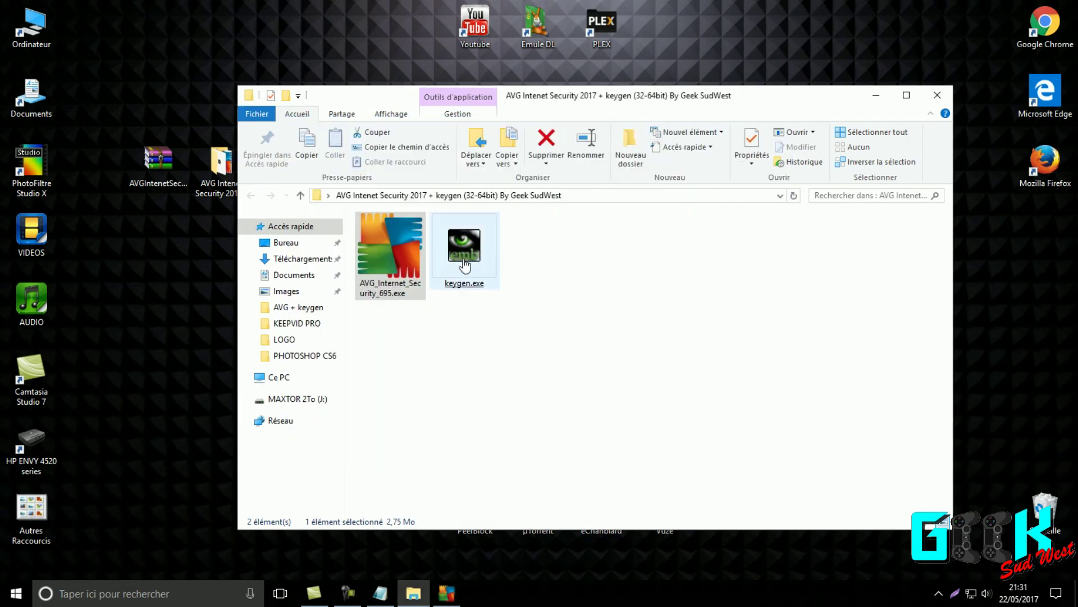
left_click(938, 95)
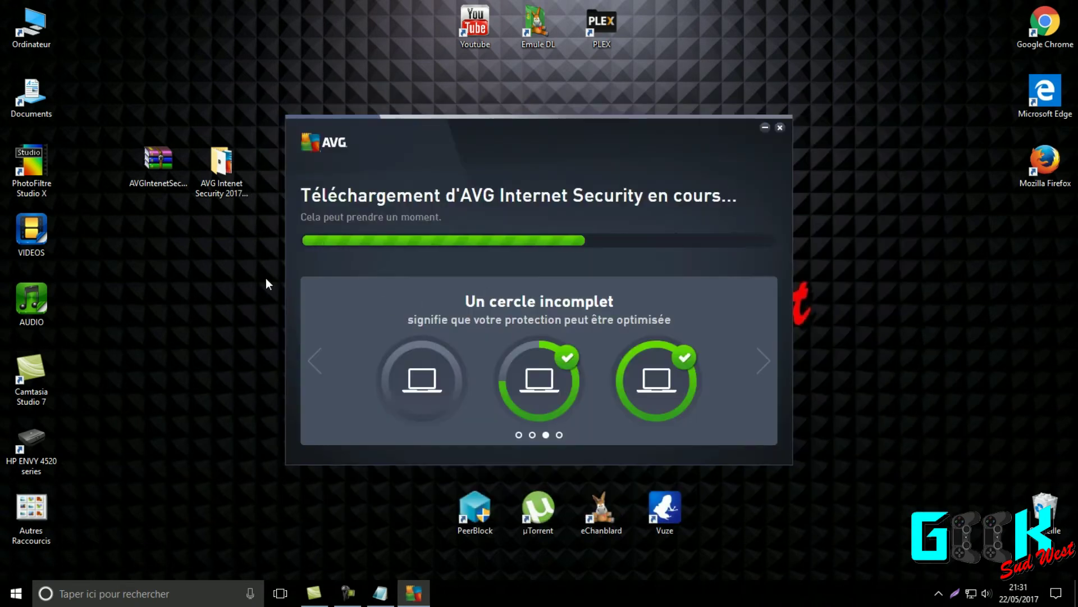
left_click_drag(156, 220, 231, 132)
left_click(264, 216)
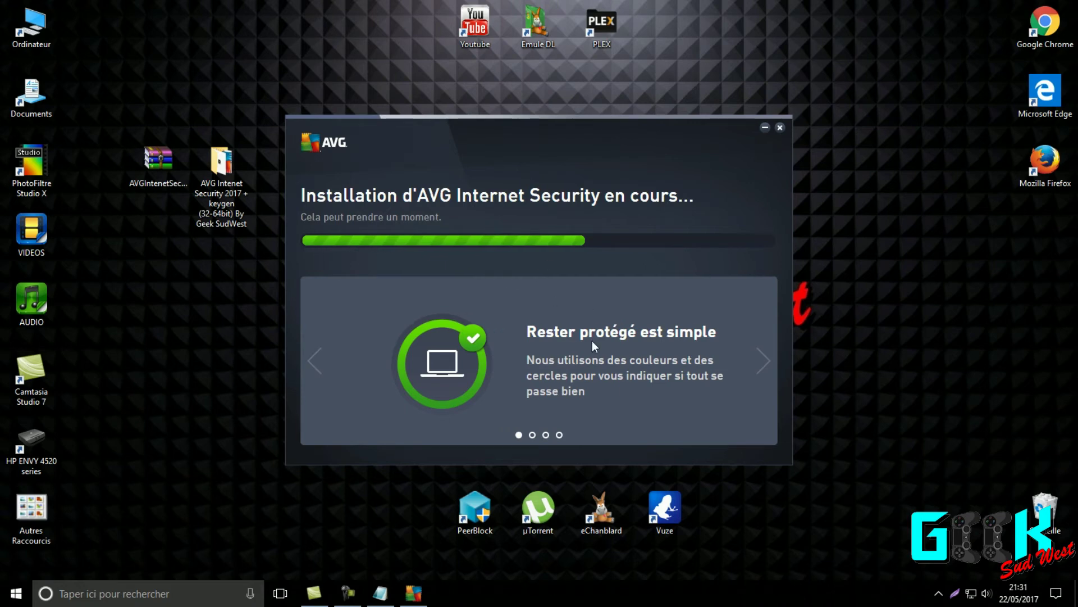
left_click(937, 594)
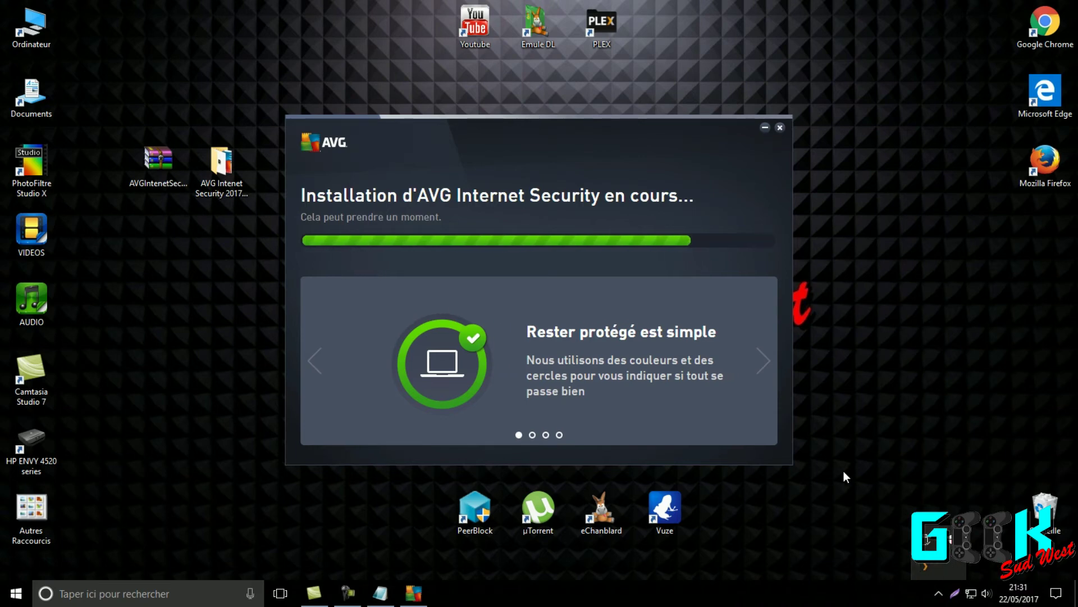
left_click(821, 494)
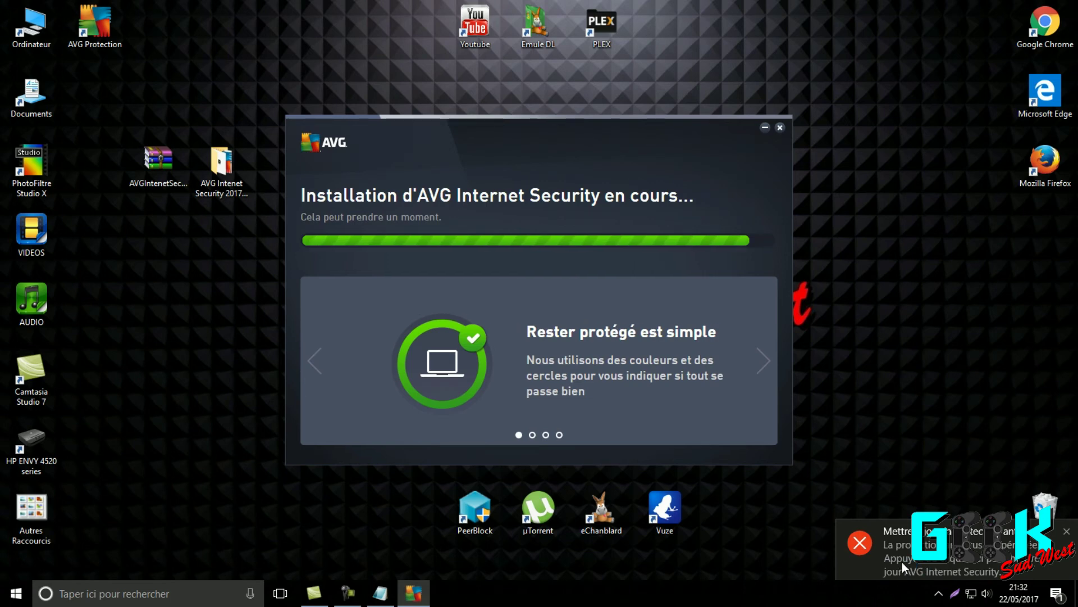
Dismiss the update notification and the AVG welcome web page, then finish the completed installation.
left_click(1067, 531)
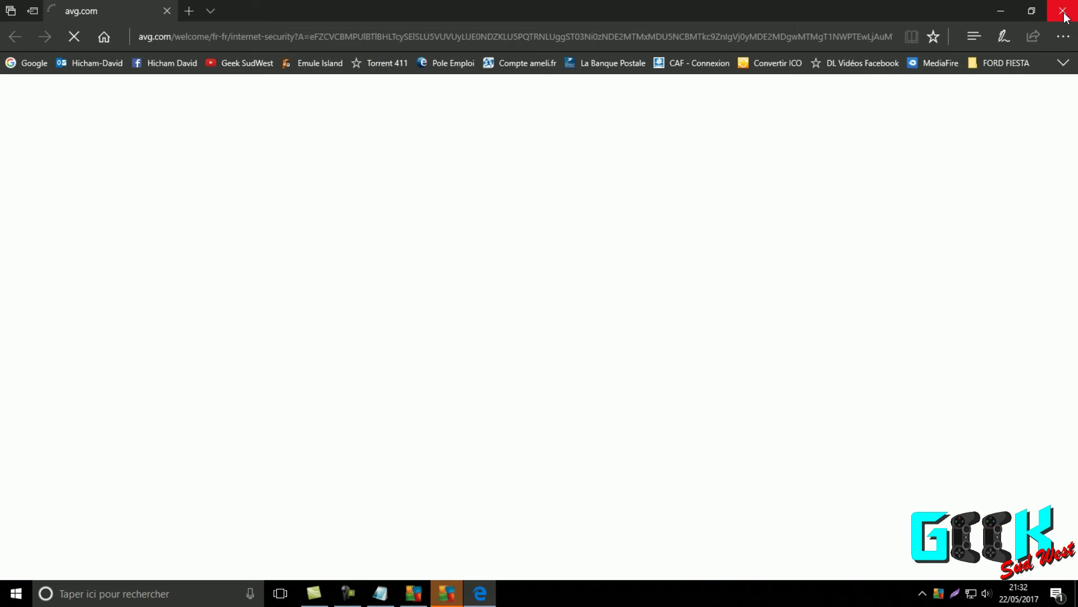
left_click(1063, 11)
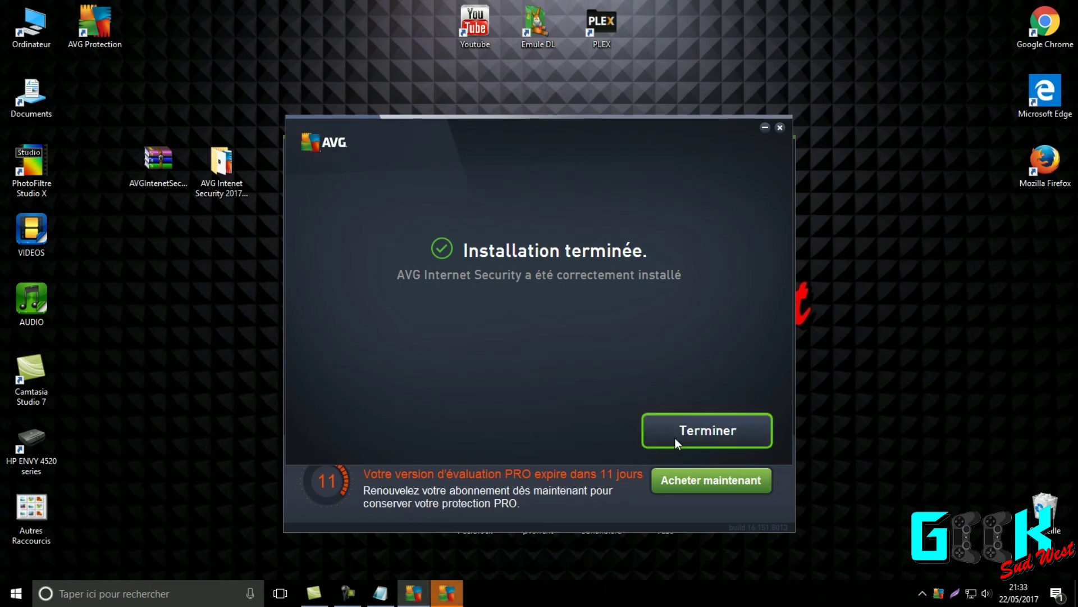
left_click(703, 430)
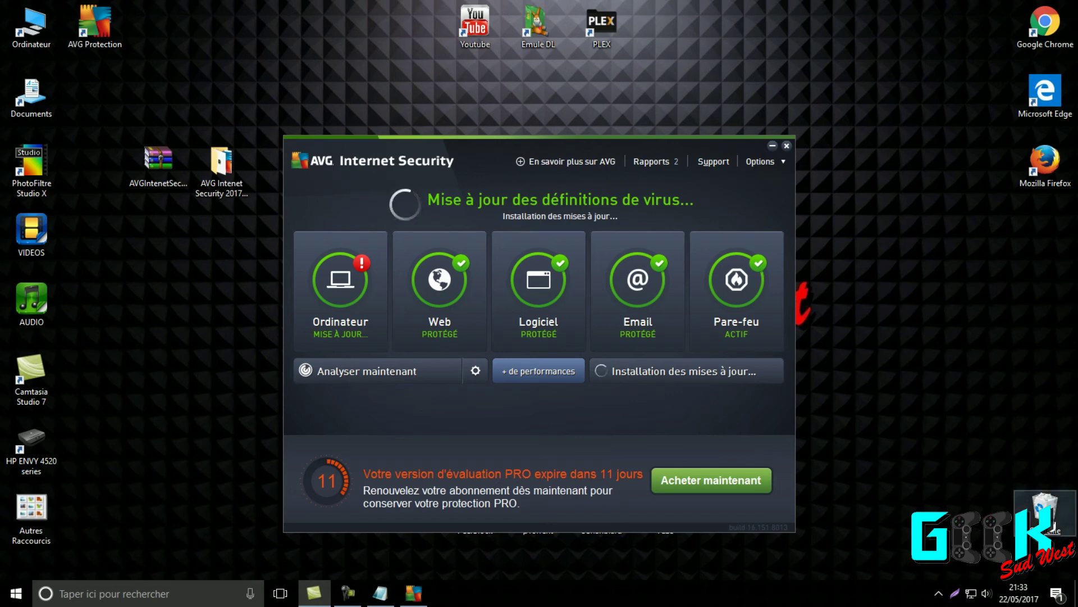
Empty the Recycle Bin and confirm the permanent deletion.
left_click(1045, 517)
right_click(1045, 528)
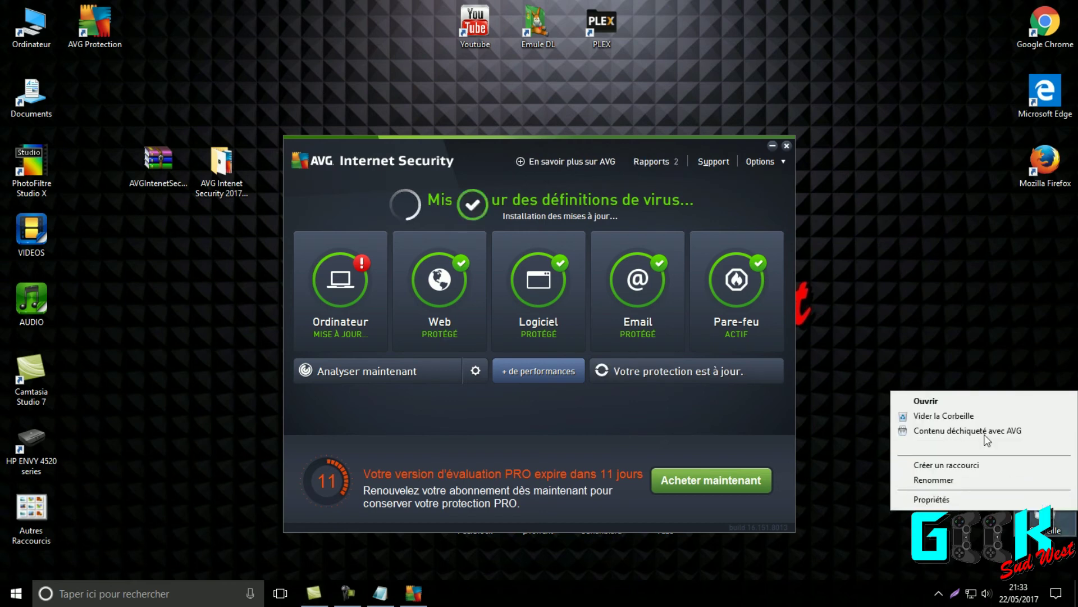
left_click(971, 417)
left_click(600, 308)
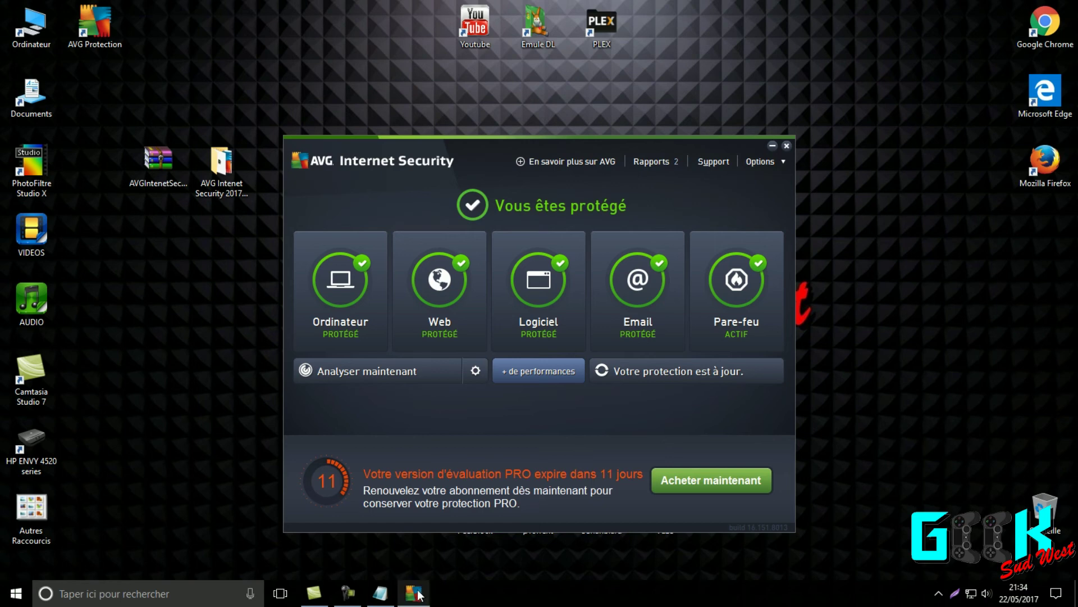
Examine the quick scan and update tasks offered for the running AVG program, then close its window.
mouse_move(419, 590)
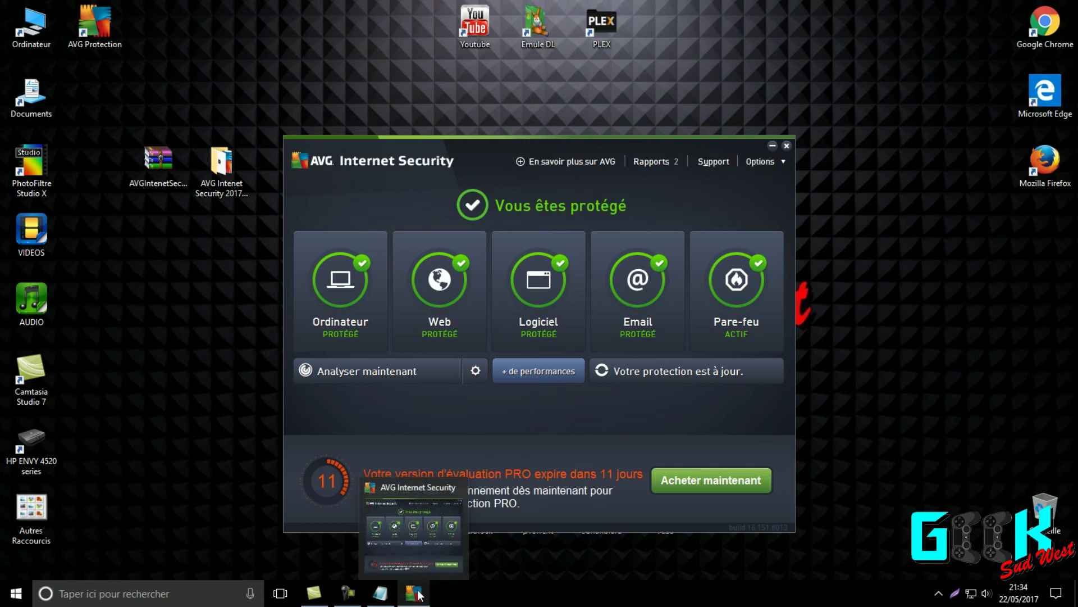
right_click(419, 594)
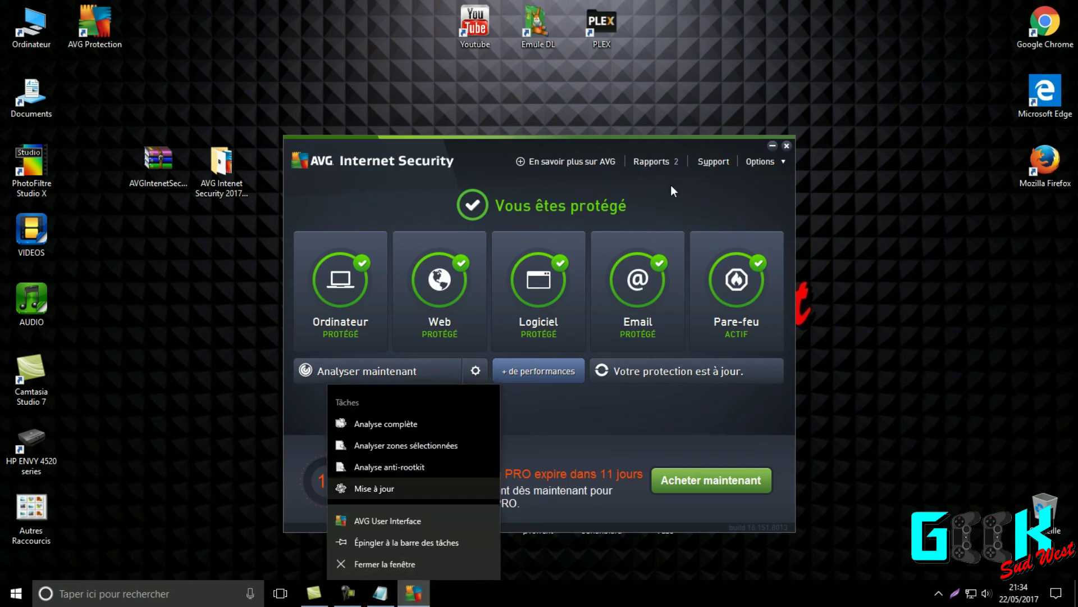
left_click(615, 552)
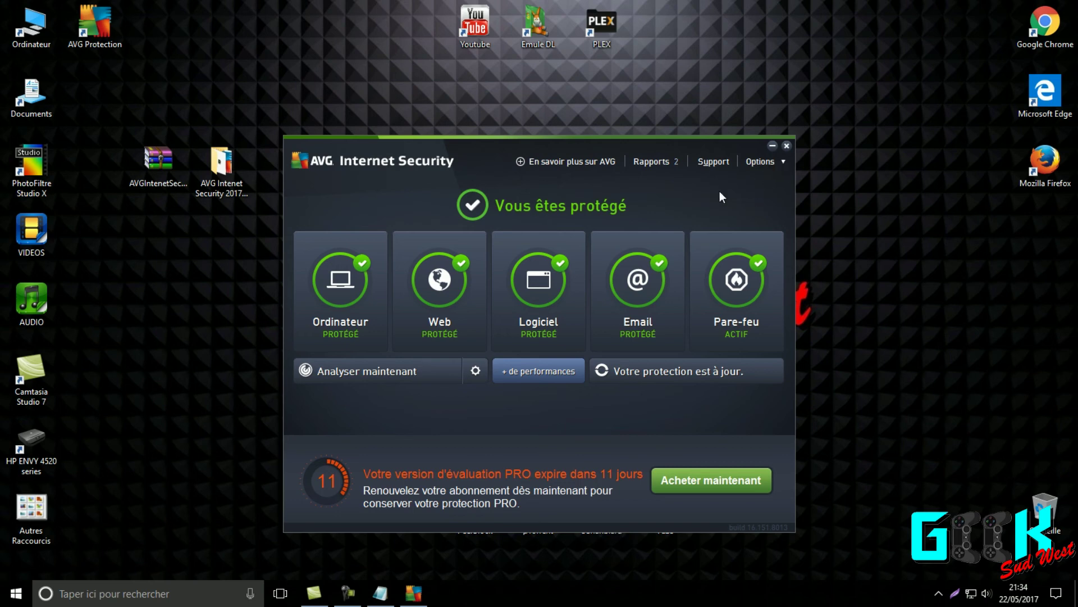
right_click(421, 600)
left_click(410, 566)
Look through the durations for temporarily disabling AVG protection, then cancel without disabling it.
left_click(938, 593)
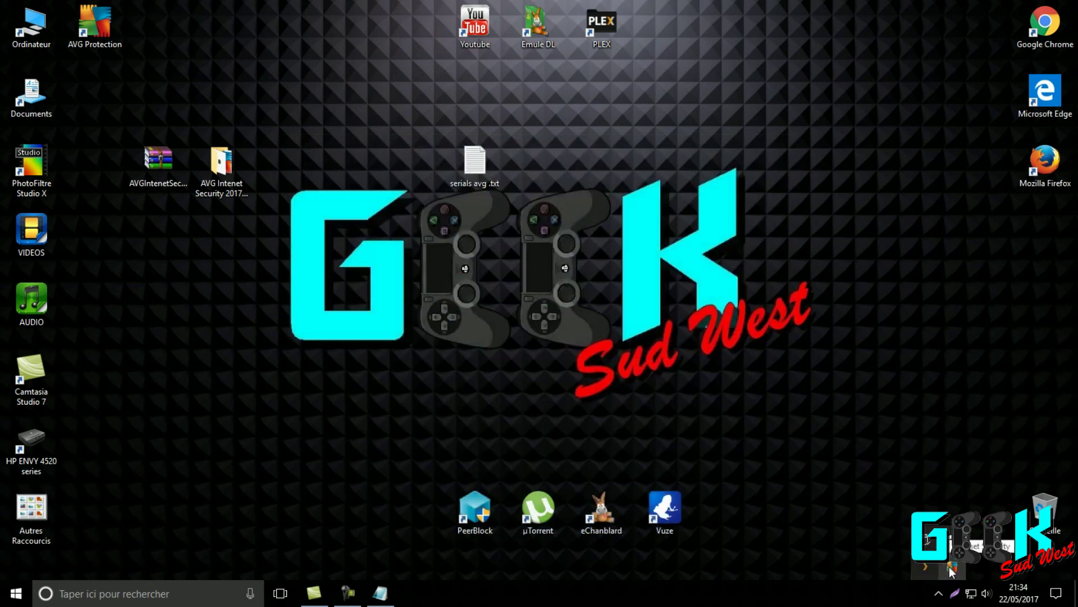
right_click(951, 569)
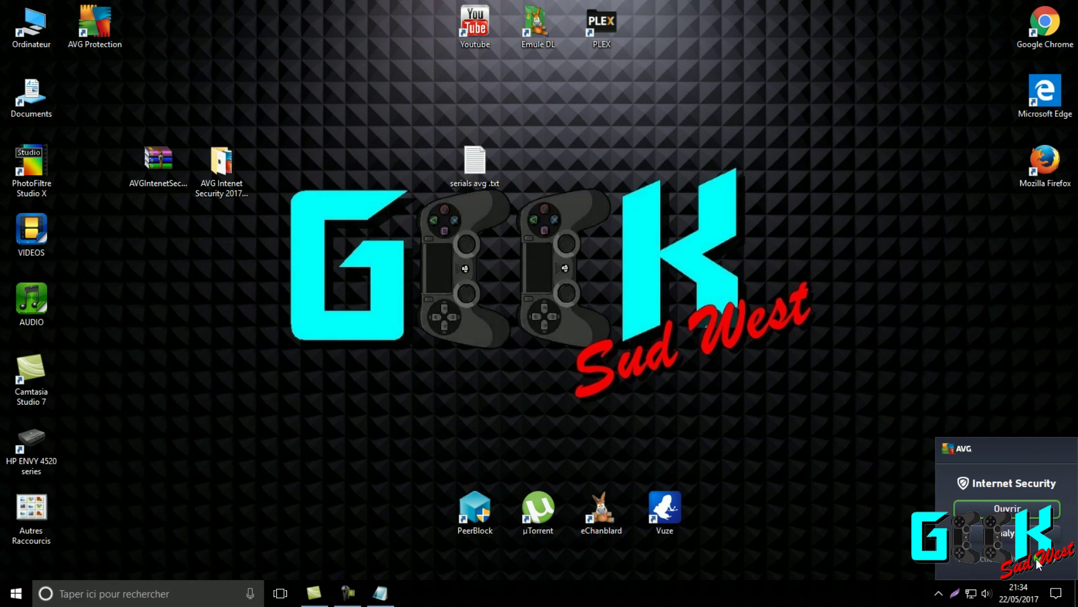
left_click(1038, 564)
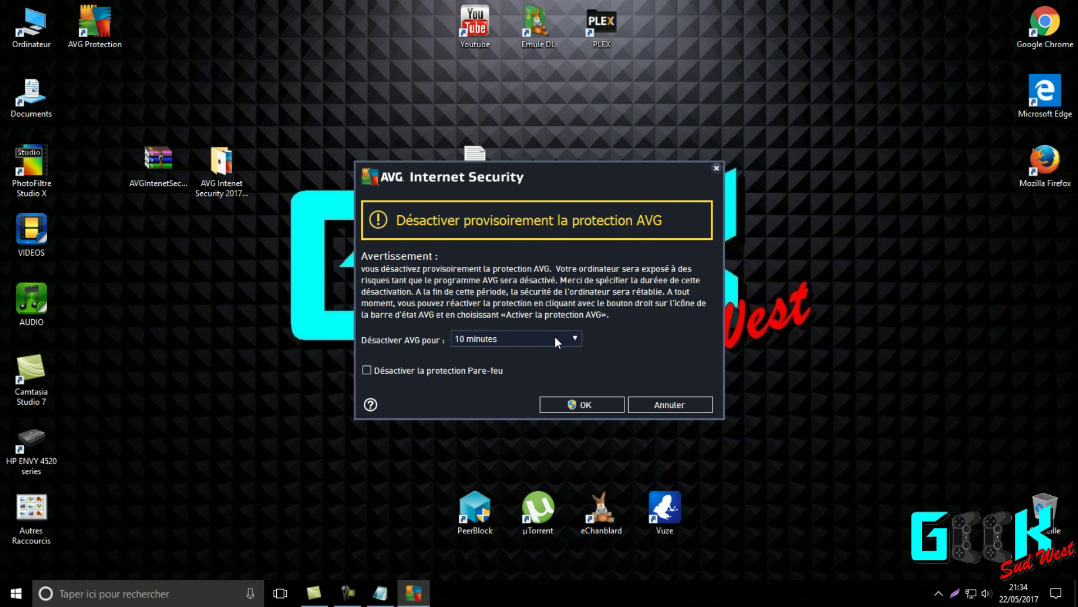
left_click(573, 339)
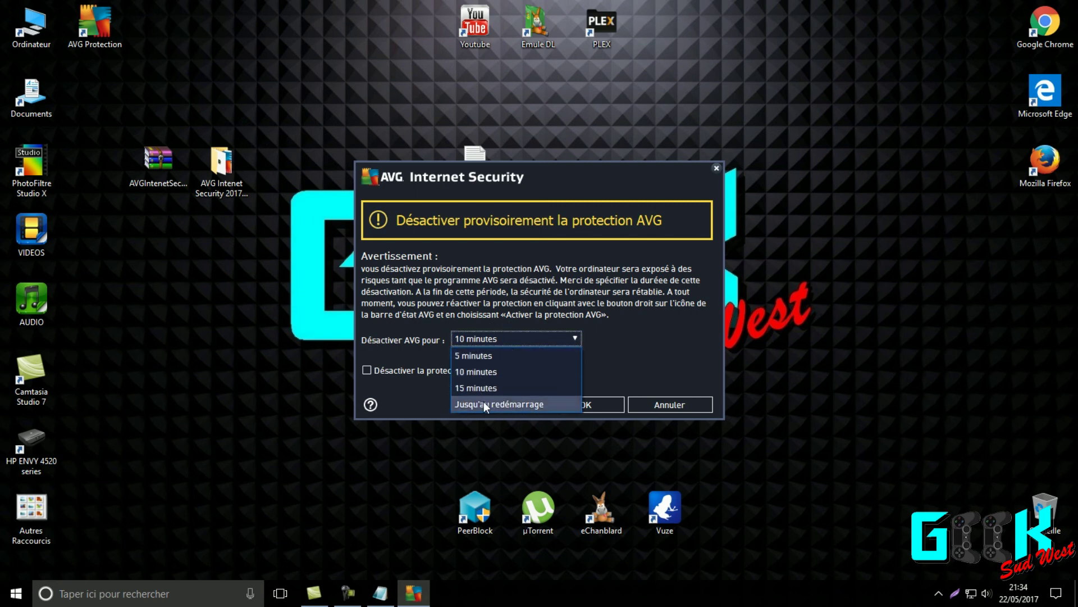
left_click(624, 348)
left_click(702, 404)
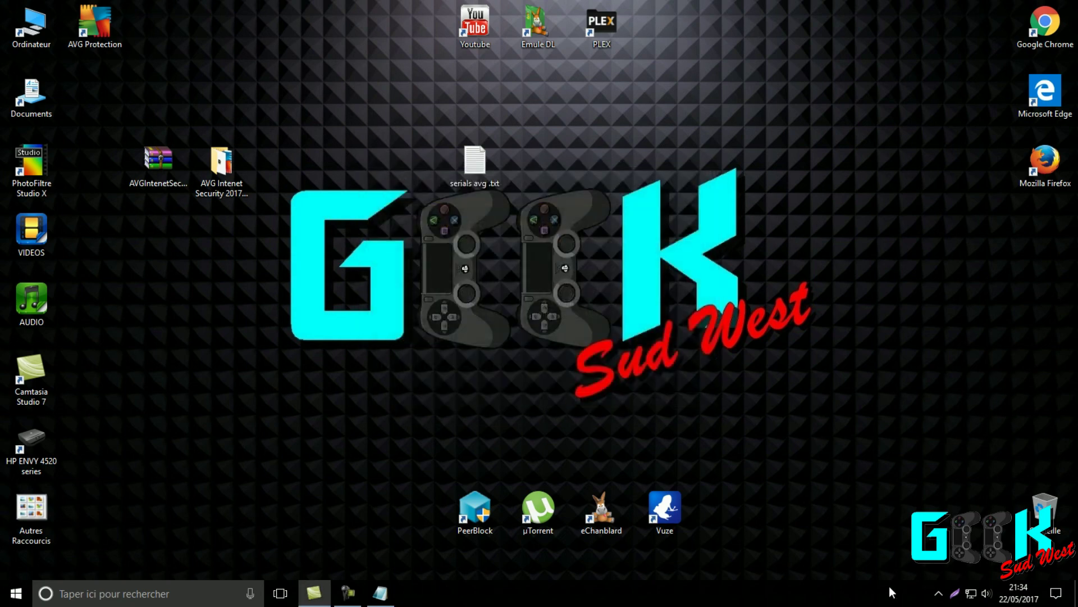
left_click(955, 594)
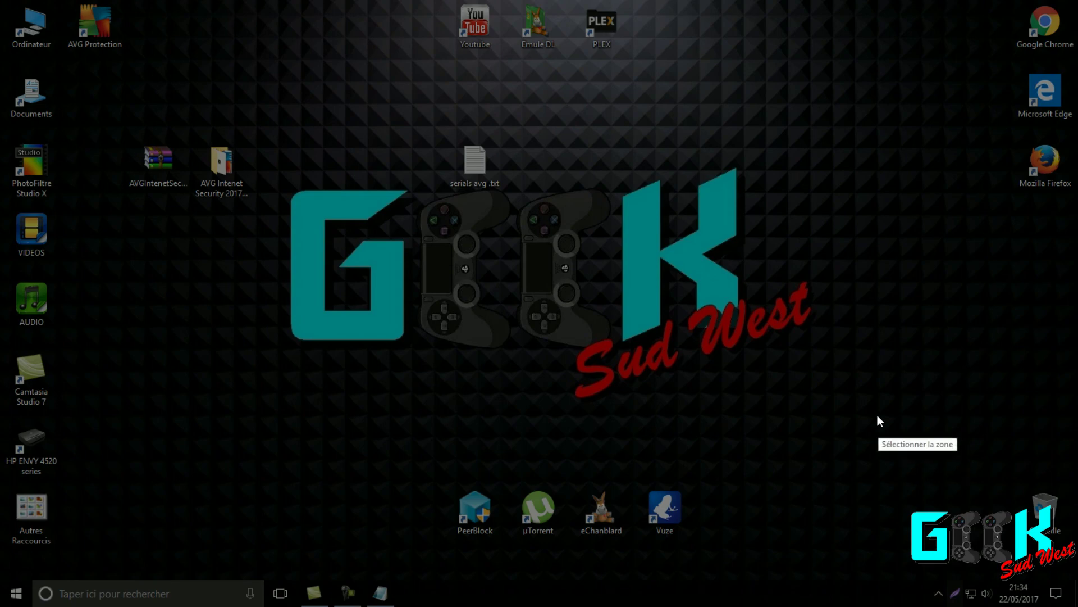
left_click_drag(877, 414, 901, 495)
left_click(888, 509)
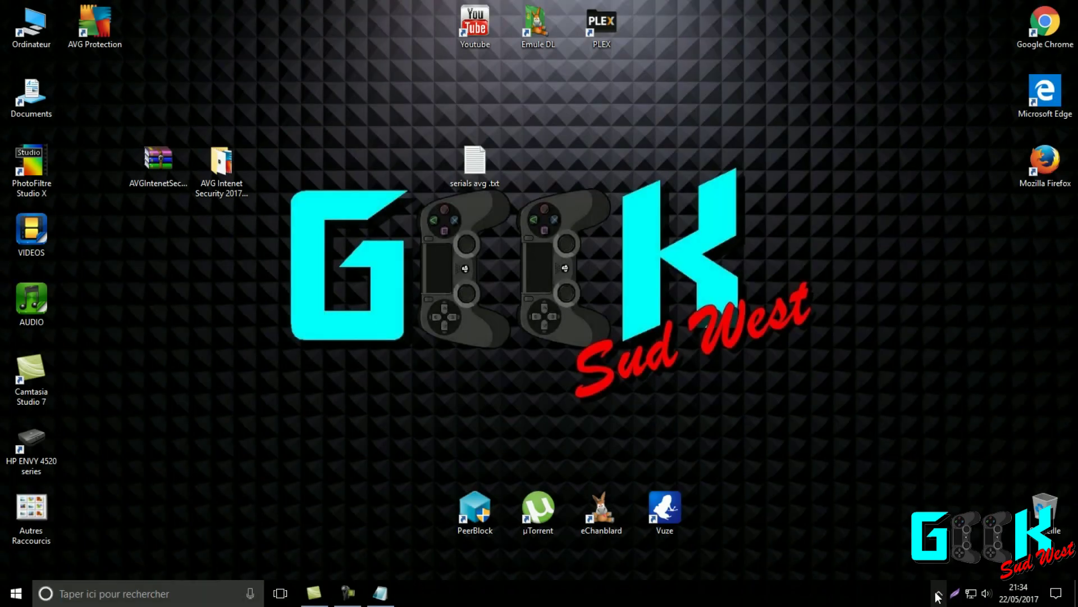
Reopen AVG Internet Security and postpone the reminder to buy the PRO subscription.
left_click(939, 595)
left_click(952, 568)
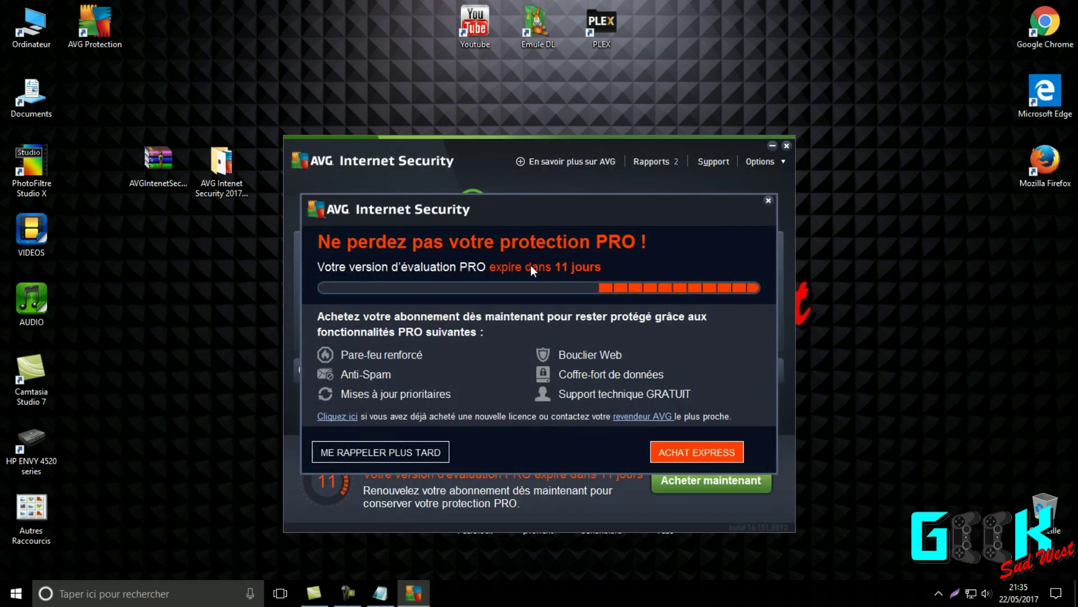
left_click(382, 454)
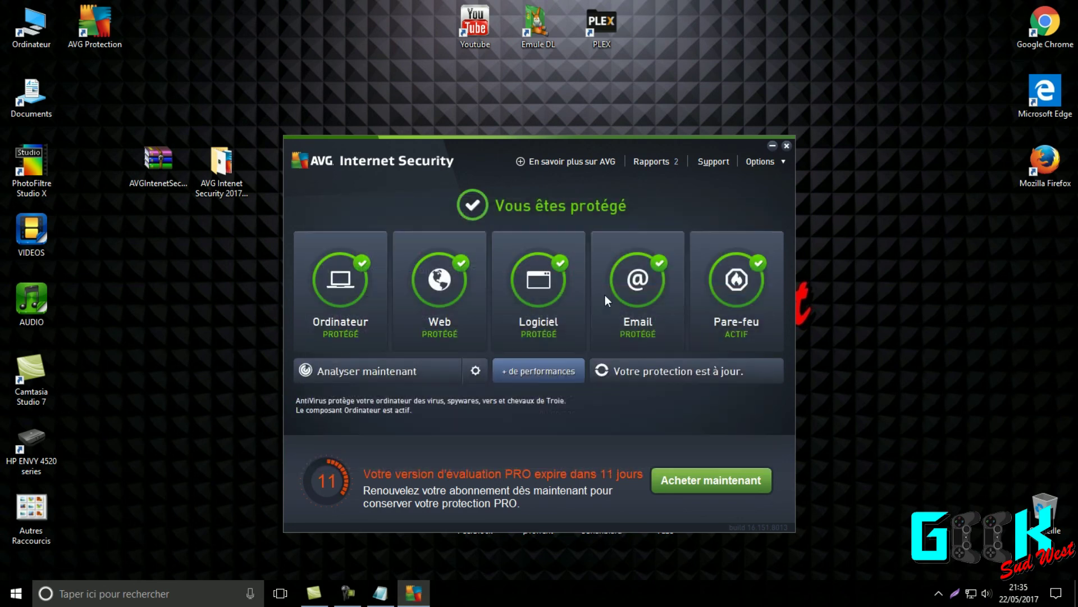
Open AVG's licence activation dialog, then copy the first licence key from the serials avg text file.
left_click(781, 162)
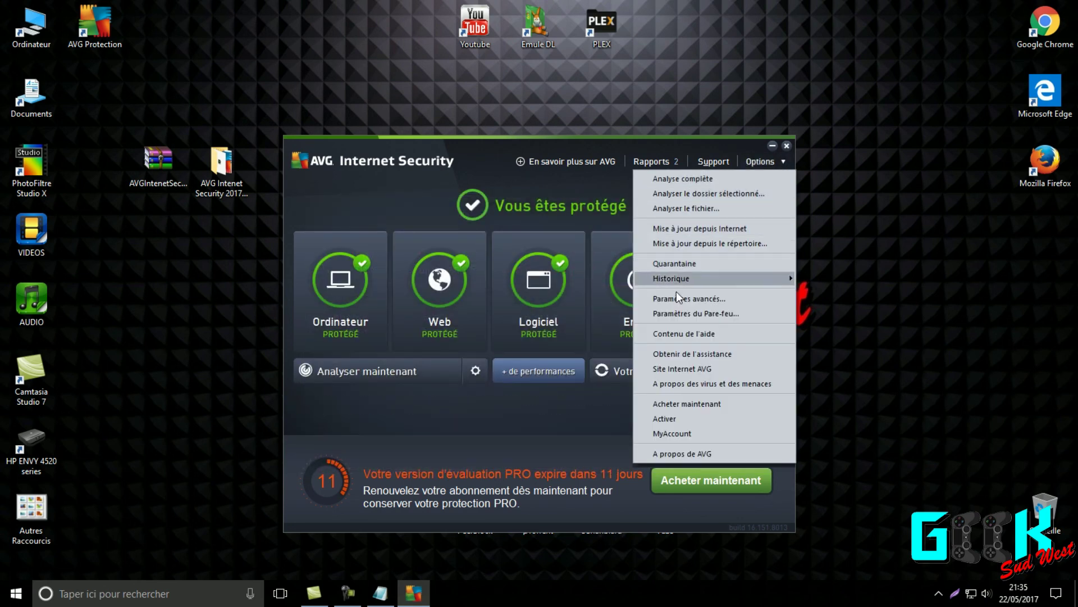
left_click(672, 418)
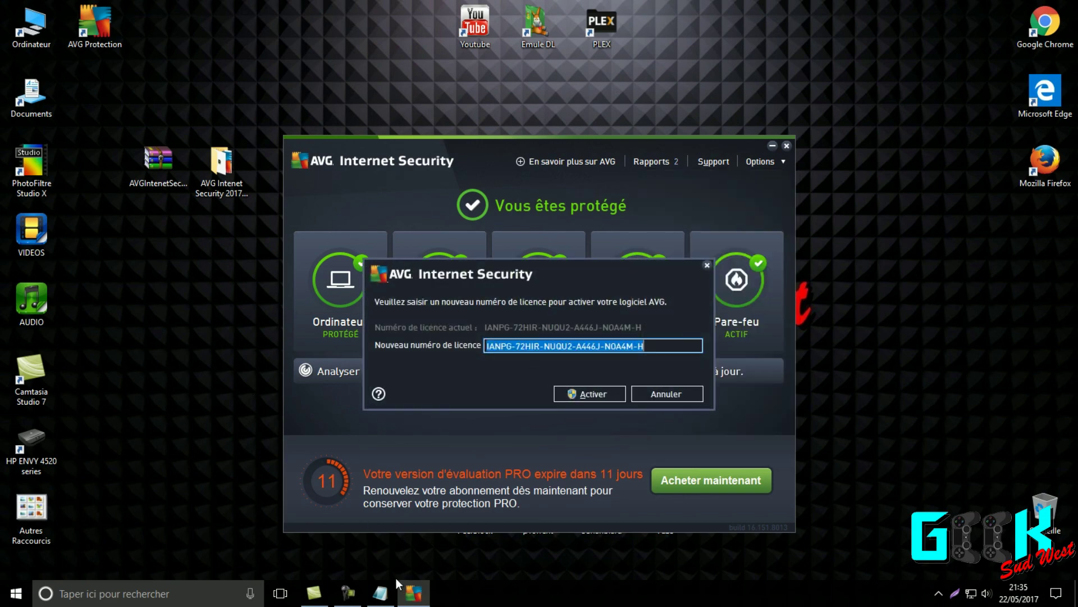
left_click(382, 592)
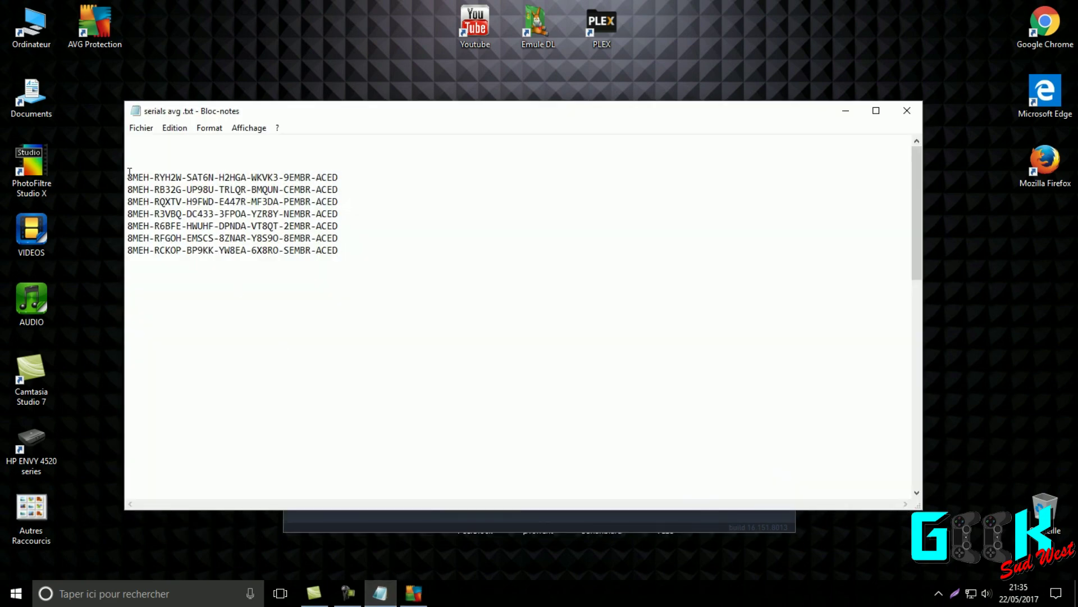
left_click_drag(128, 177, 339, 178)
right_click(338, 178)
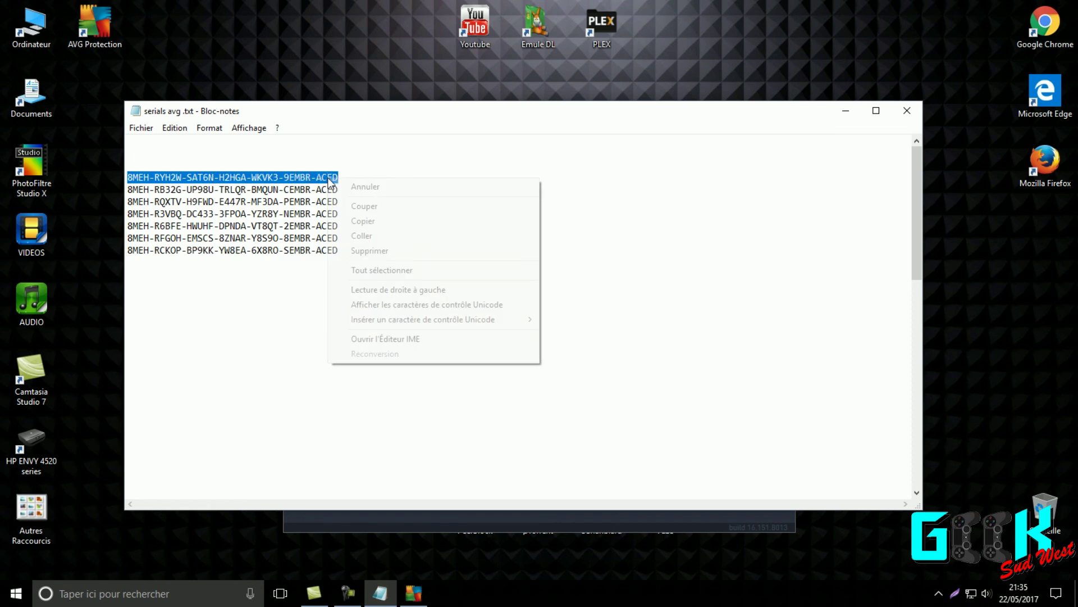
left_click(359, 222)
Paste the copied licence key as the new licence number in AVG Internet Security and activate it.
left_click(504, 523)
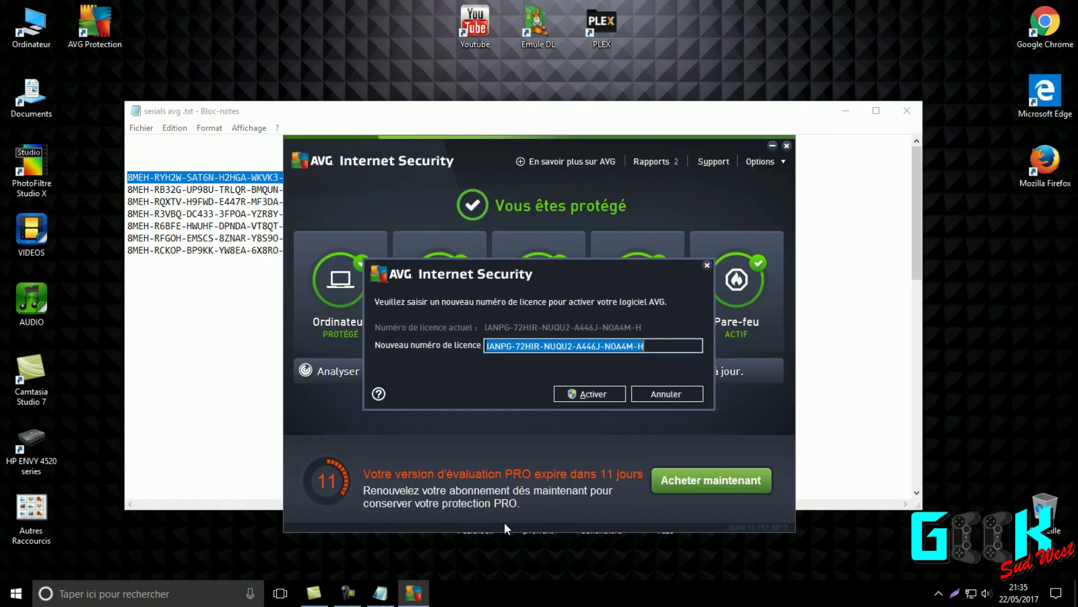
right_click(555, 342)
left_click(585, 399)
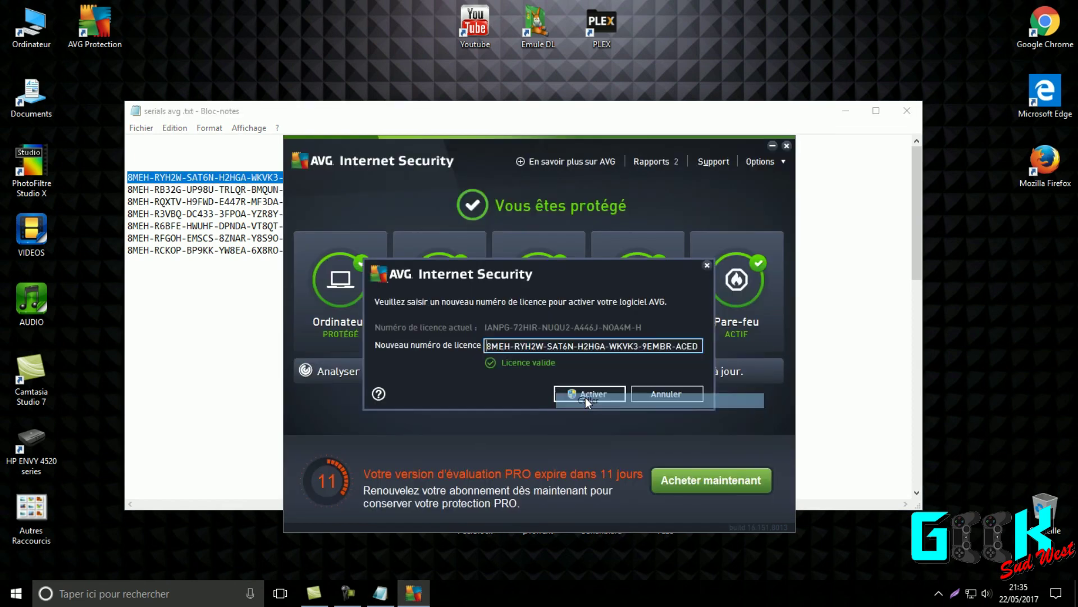
left_click(586, 396)
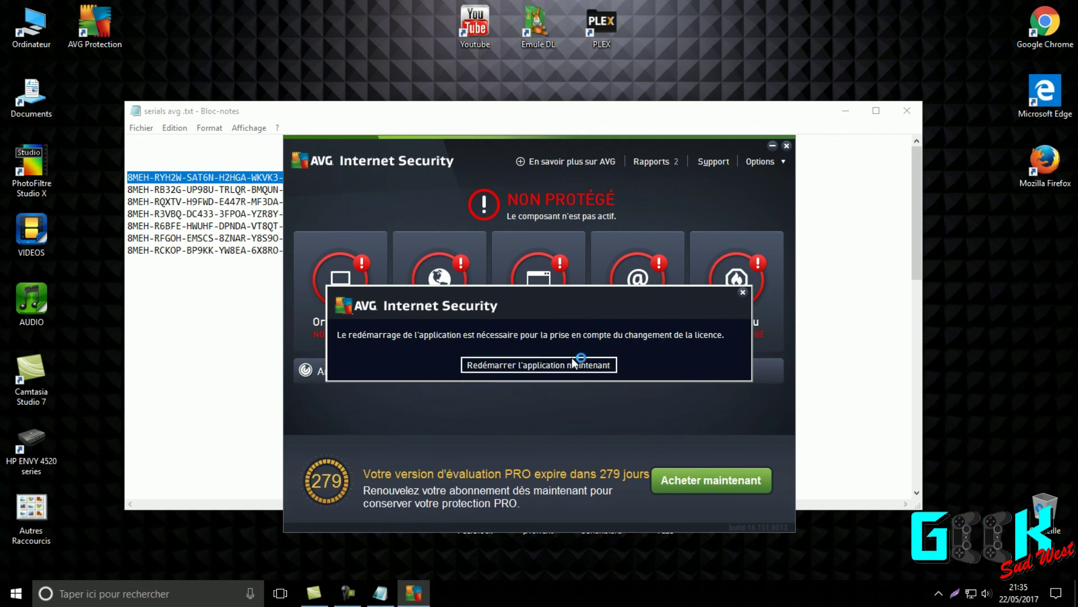
Cut the used first licence key out of the serials avg text file, then save and close the file.
left_click(177, 175)
left_click_drag(334, 181, 128, 176)
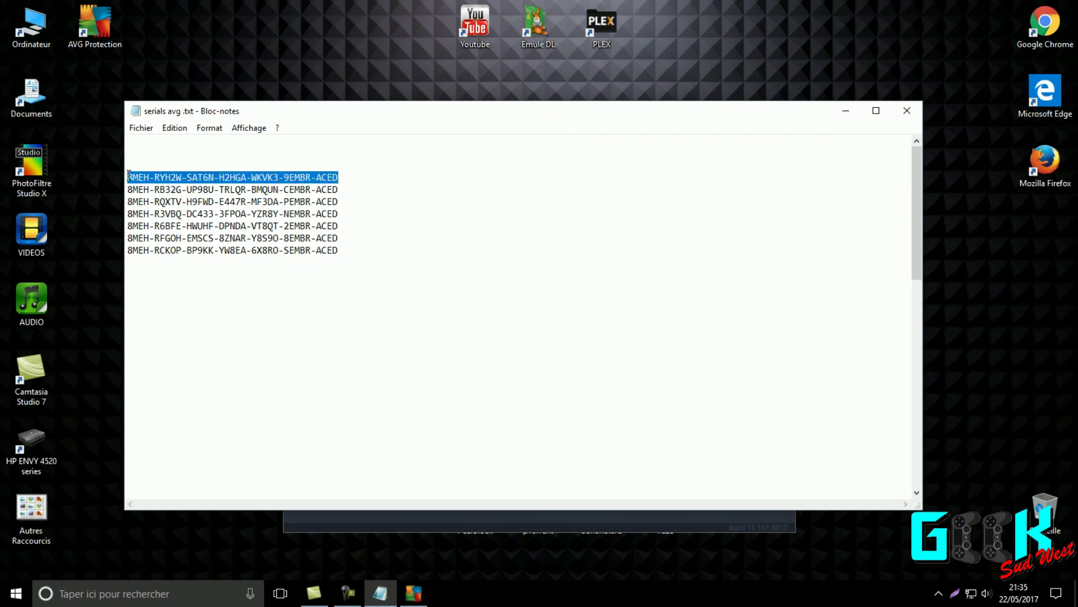
key("ctrl+x")
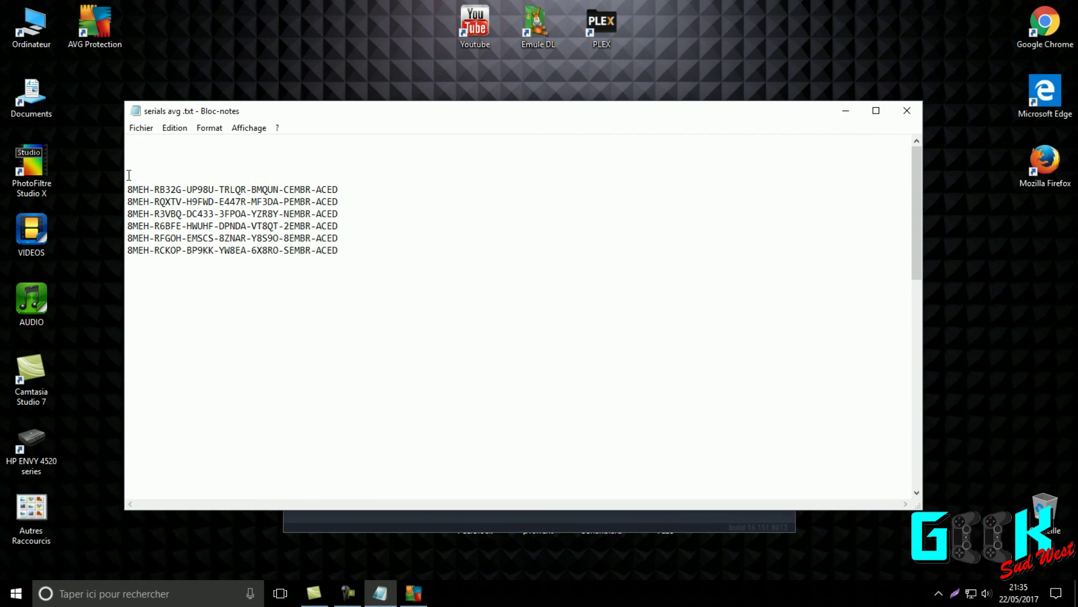
left_click(144, 129)
left_click(182, 168)
left_click(907, 110)
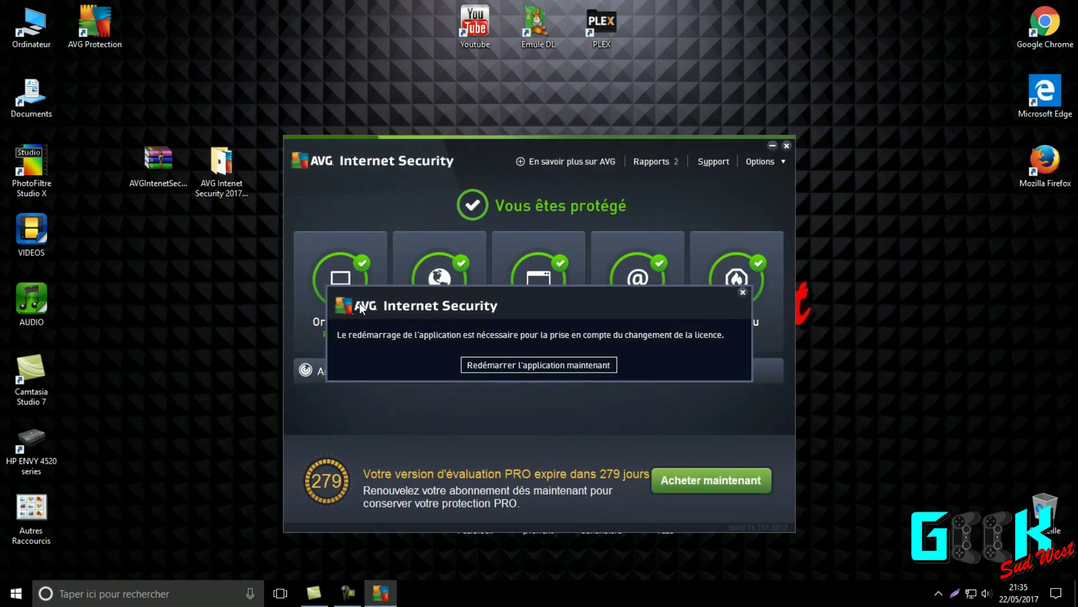